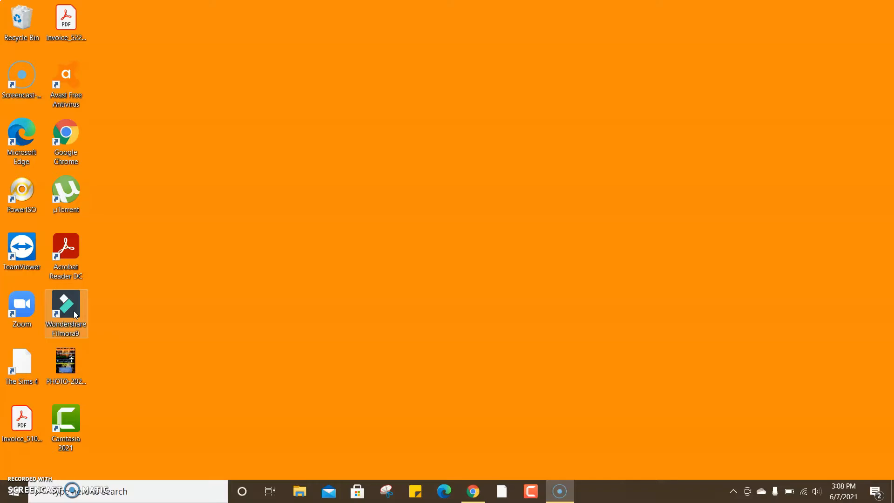
- Launch Wondershare Filmora9 and import the videos MVI_3872 and MVI_3873 from the Videos folder
{"action": "double_click", "coordinate": [75, 313]}
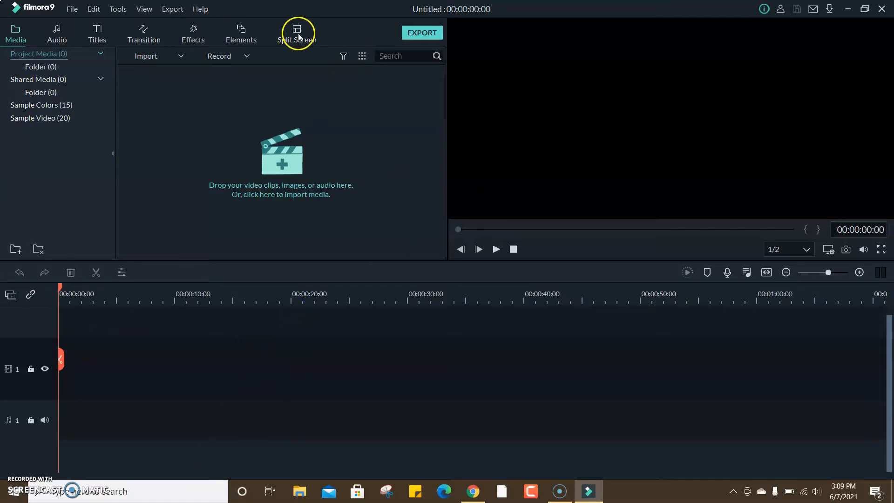
{"action": "scroll", "coordinate": [26, 263], "scroll_direction": "up", "scroll_amount": 1}
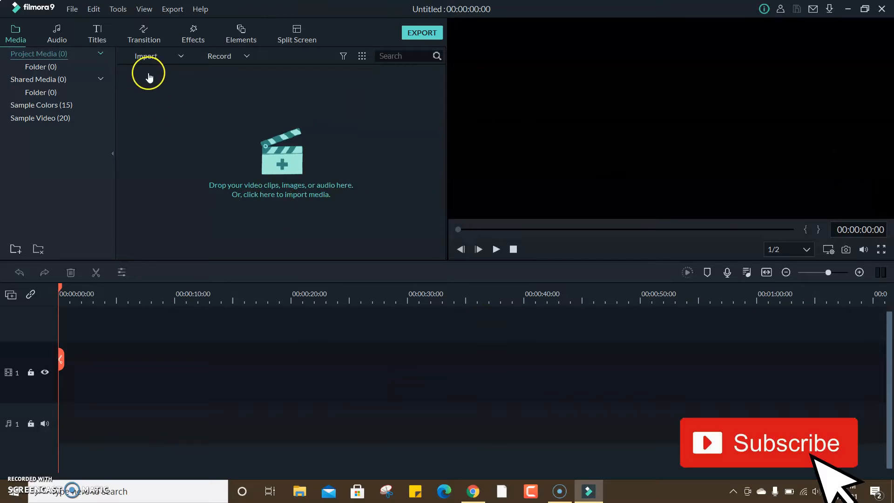
{"action": "left_click", "coordinate": [71, 12]}
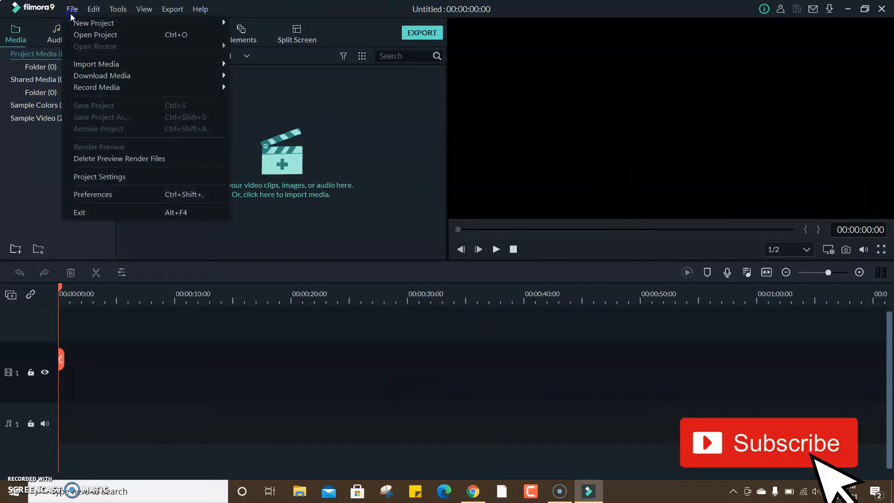
{"action": "left_click", "coordinate": [325, 130]}
{"action": "left_click", "coordinate": [325, 129]}
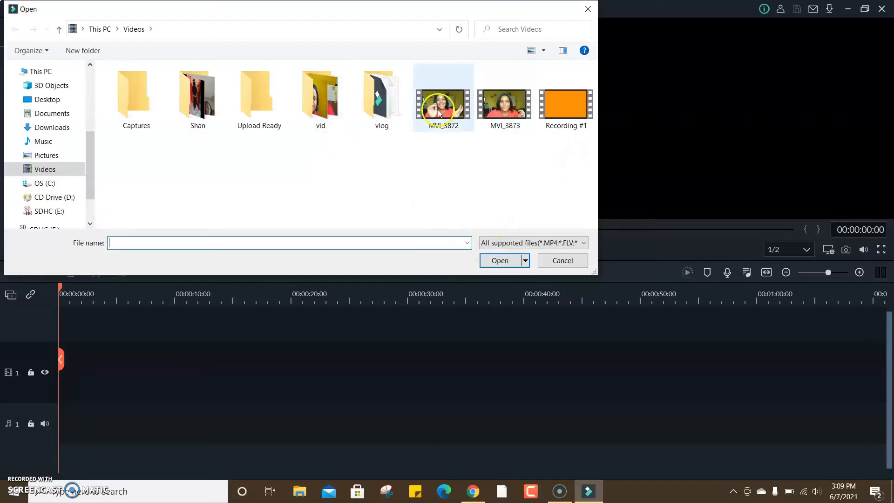
{"action": "left_click", "coordinate": [439, 112]}
{"action": "key", "text": "shift+Right"}
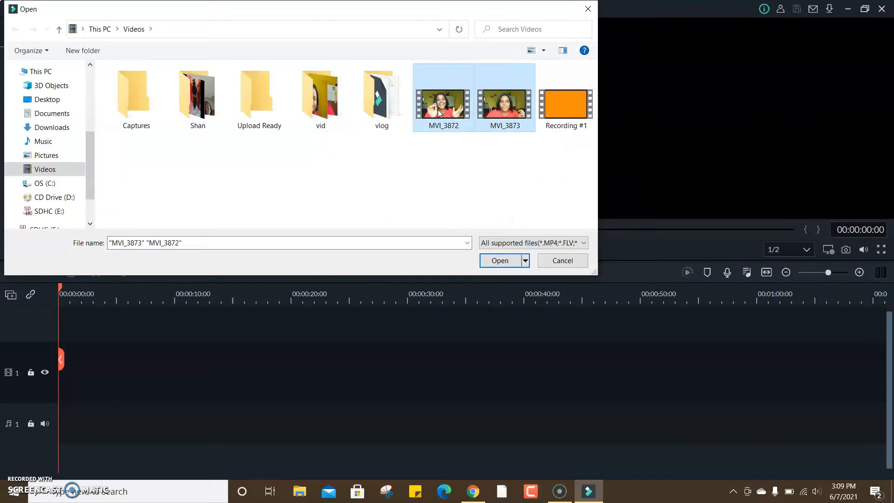
{"action": "key", "text": "Return"}
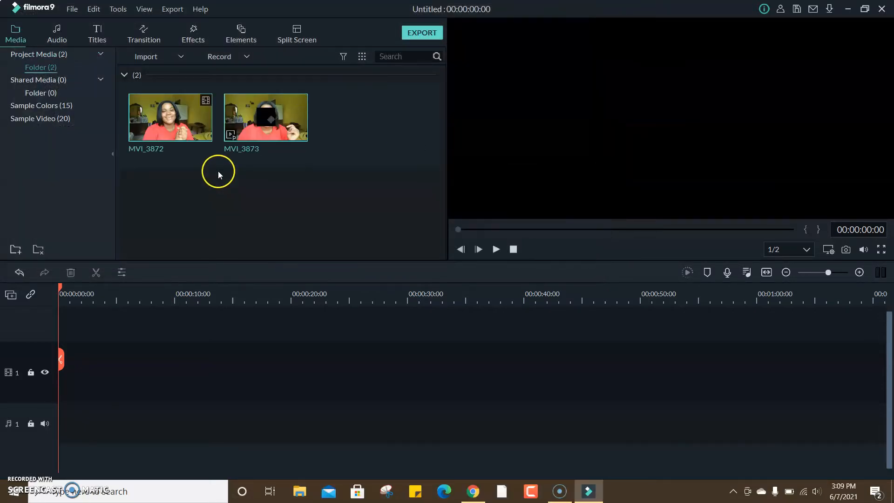
- Safely eject the SDHC (E:) card from the computer
{"action": "double_click", "coordinate": [286, 215]}
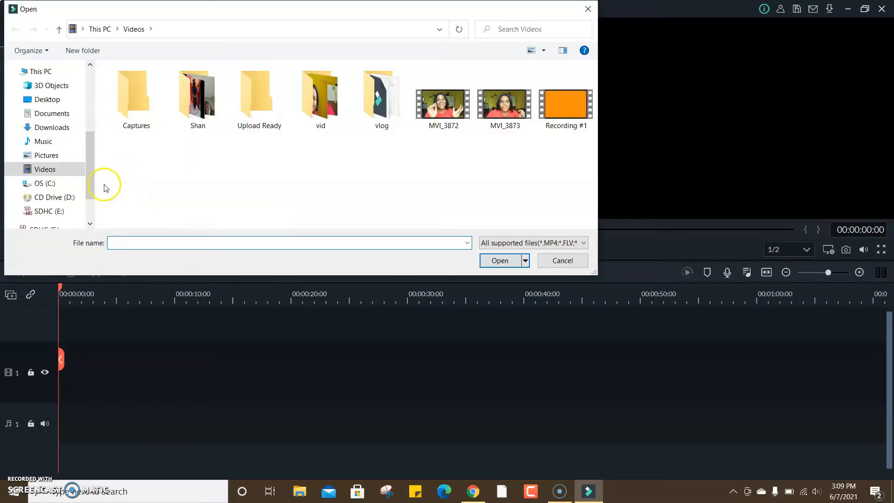
{"action": "left_click", "coordinate": [566, 262]}
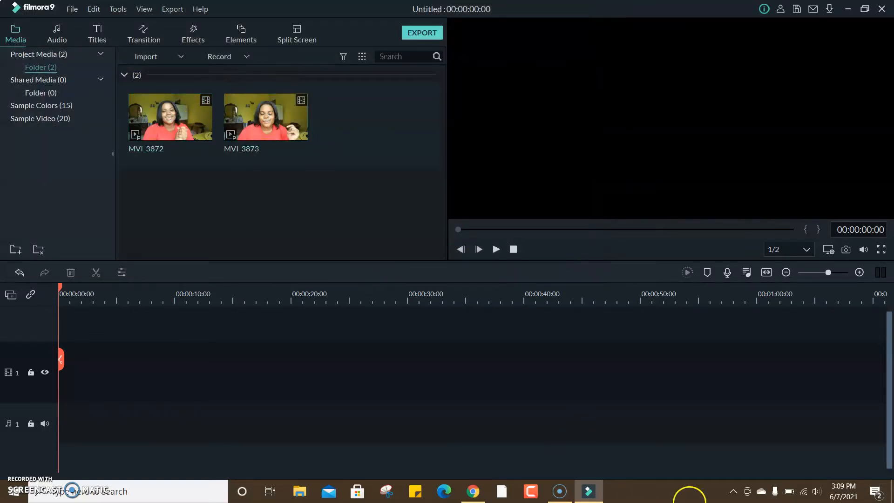
{"action": "left_click", "coordinate": [732, 492]}
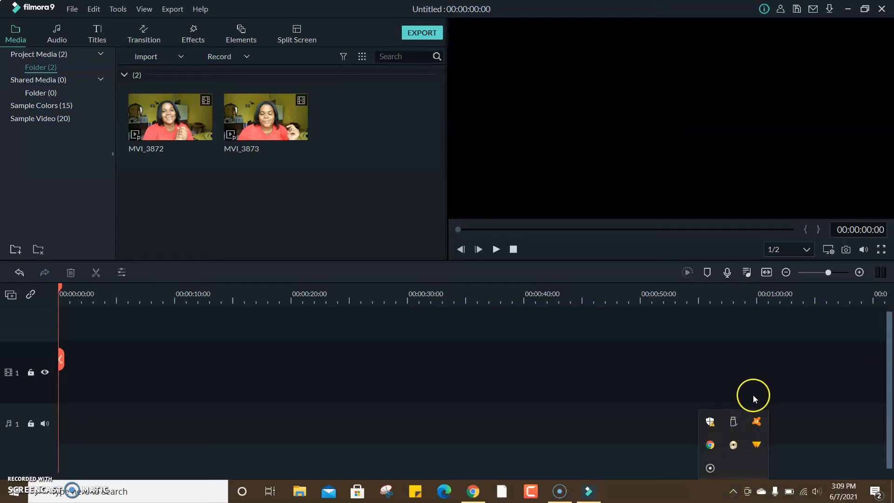
{"action": "left_click", "coordinate": [735, 423]}
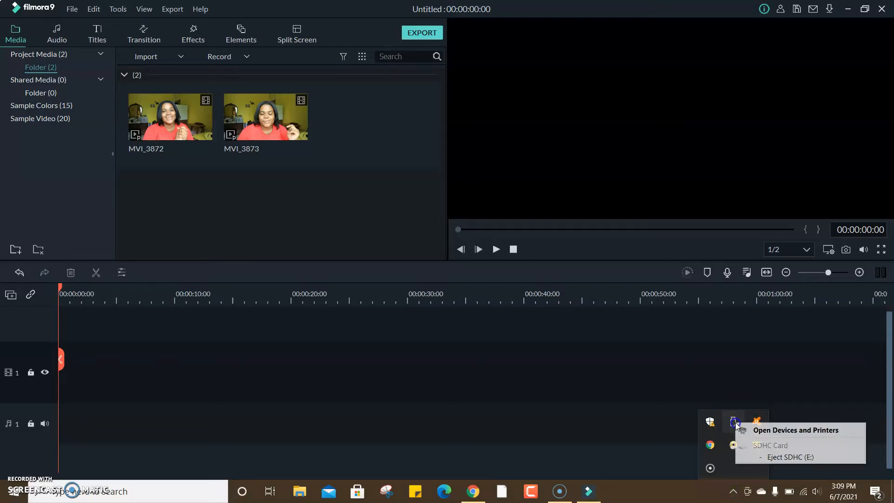
{"action": "left_click", "coordinate": [782, 457]}
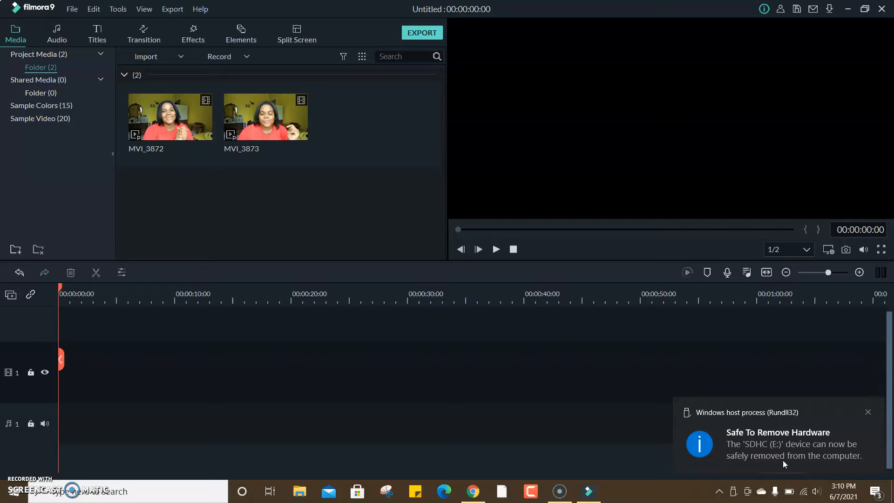
{"action": "left_click", "coordinate": [783, 460]}
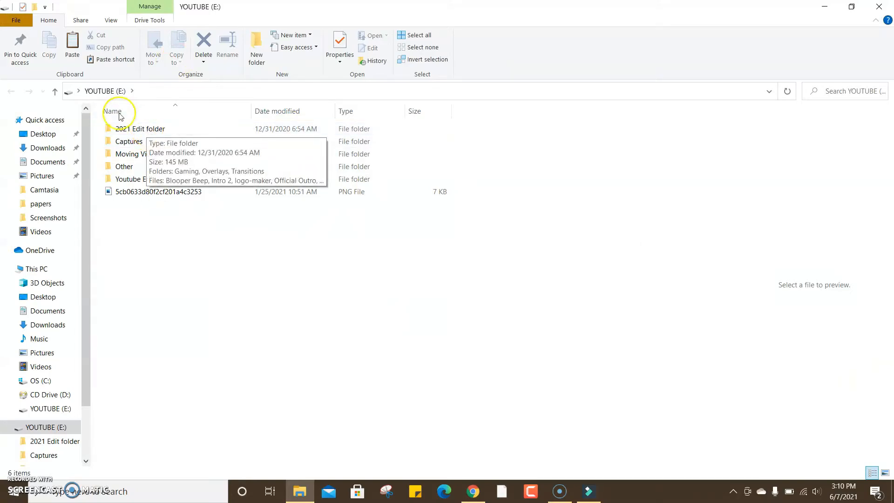
- Import Intro 2, logo-maker and Official Outro from the 2021 Edit folder on the YOUTUBE (E:) drive into the project media
{"action": "double_click", "coordinate": [138, 130]}
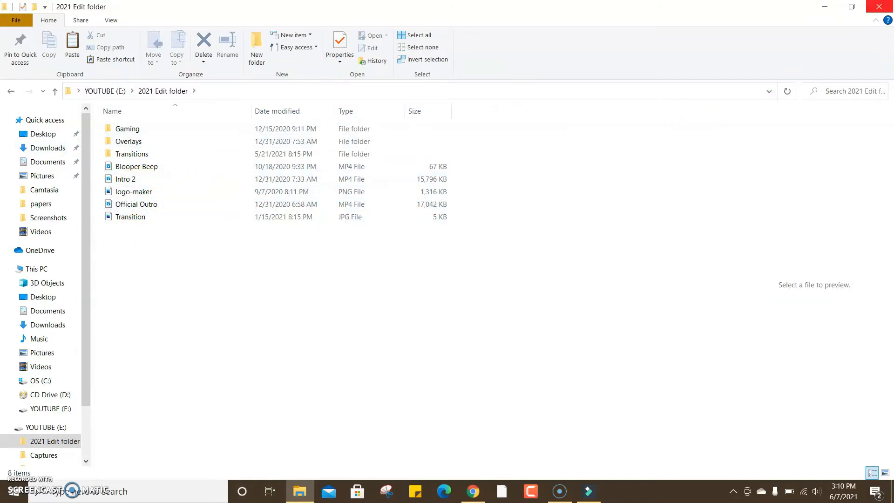
{"action": "left_click", "coordinate": [879, 7]}
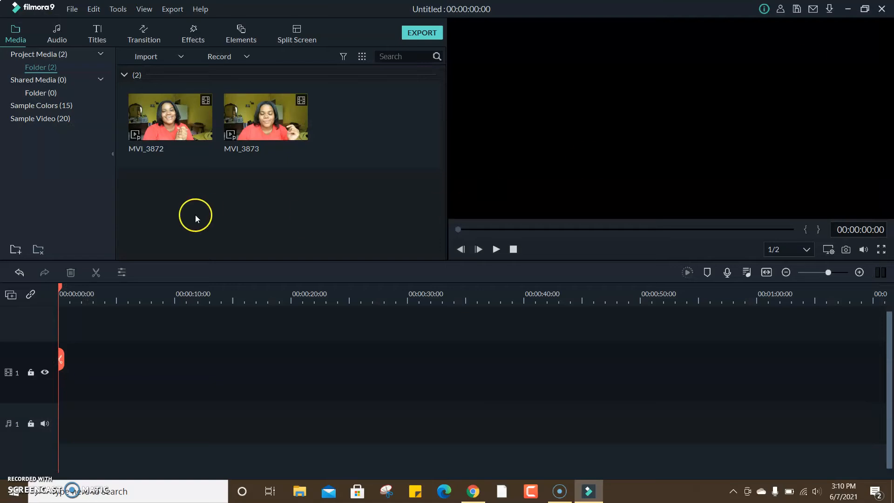
{"action": "double_click", "coordinate": [196, 218]}
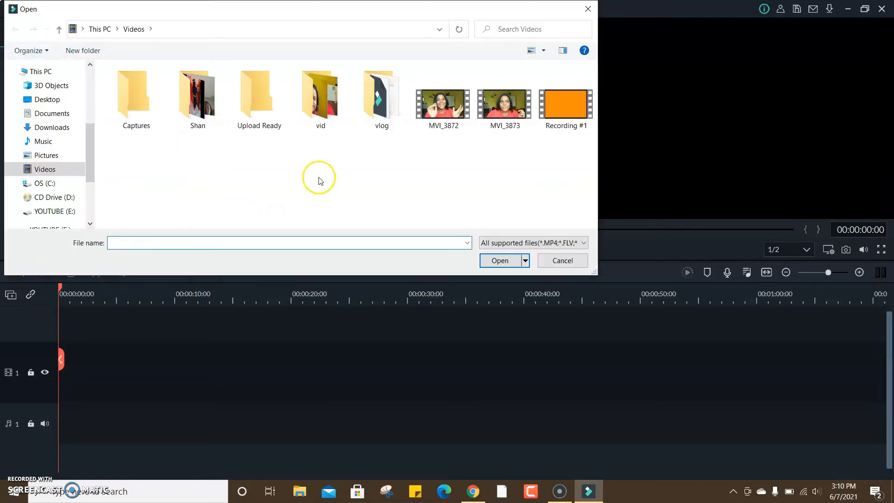
{"action": "left_click", "coordinate": [45, 208]}
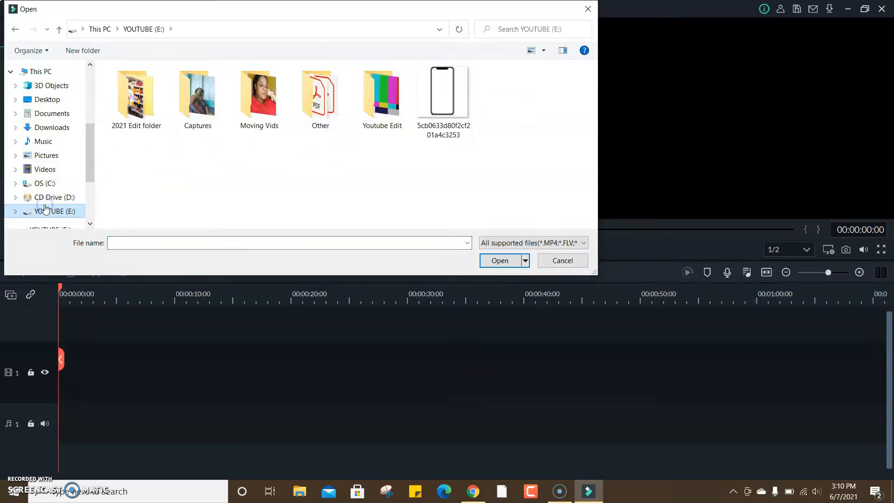
{"action": "double_click", "coordinate": [138, 88]}
{"action": "left_click", "coordinate": [142, 136]}
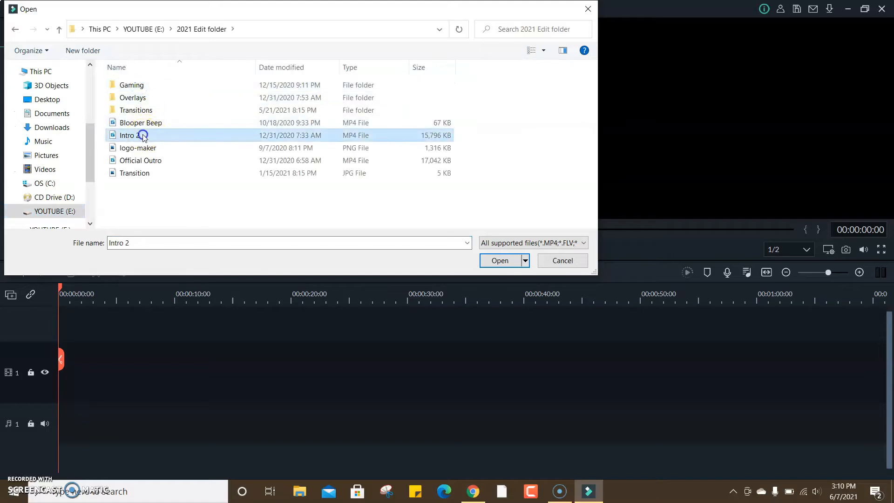
{"action": "key", "text": "shift+Down"}
{"action": "key", "text": "shift+Down"}
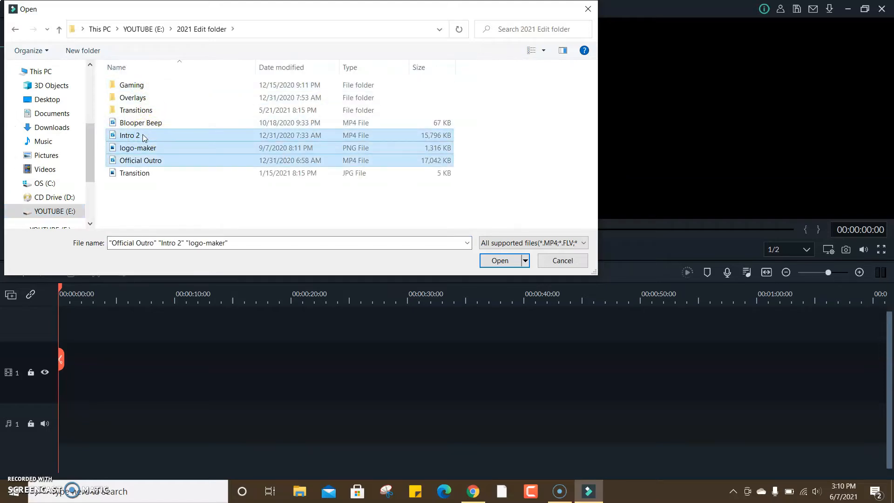
{"action": "key", "text": "Return"}
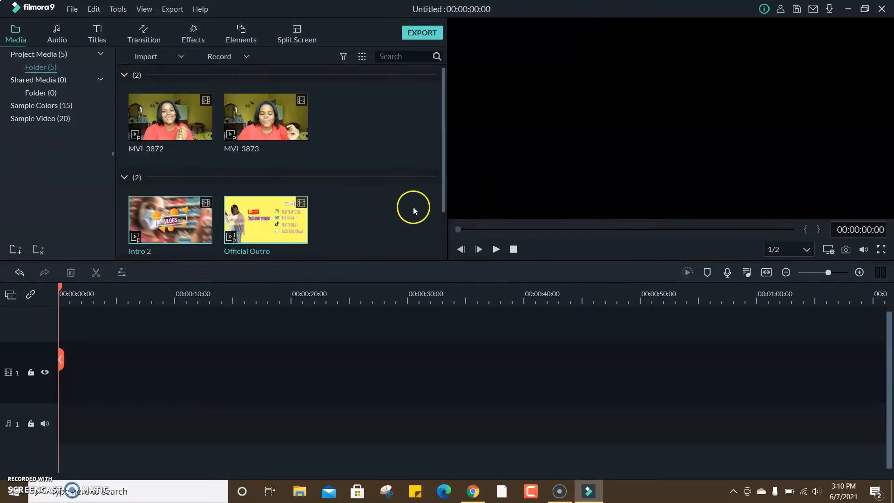
- Place MVI_3872 at the start of video track 1, keeping the project settings at 1920 x 1080 25fps
{"action": "left_click_drag", "start_coordinate": [445, 114], "coordinate": [361, 80]}
{"action": "left_click", "coordinate": [182, 126]}
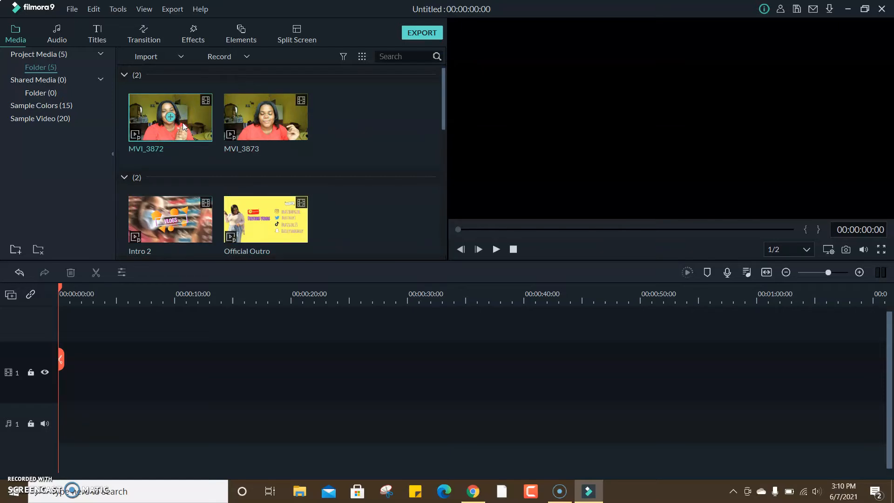
{"action": "left_click_drag", "start_coordinate": [200, 122], "coordinate": [66, 395]}
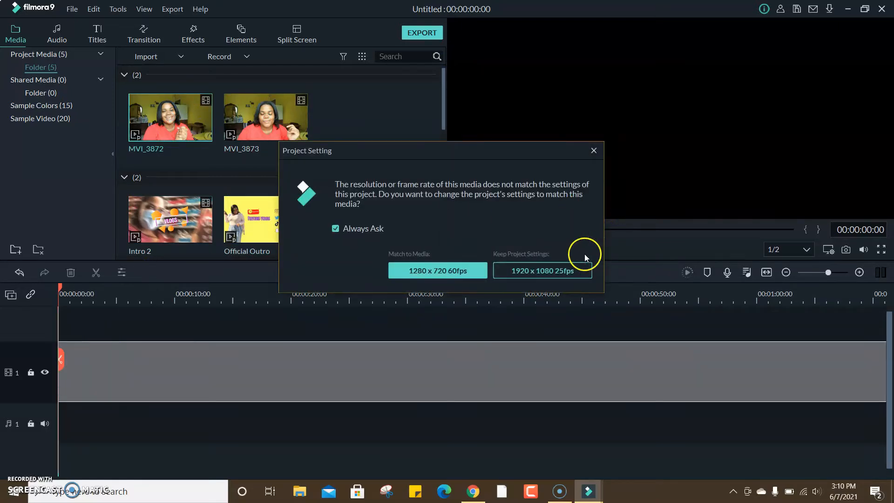
{"action": "left_click", "coordinate": [548, 273]}
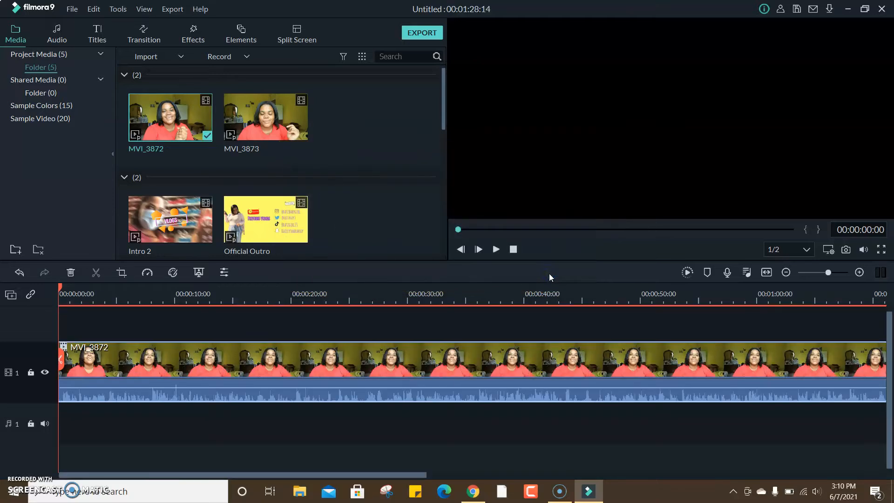
- Review the opening seconds of the MVI_3872 clip to find where its unwanted beginning ends
{"action": "key", "text": "space"}
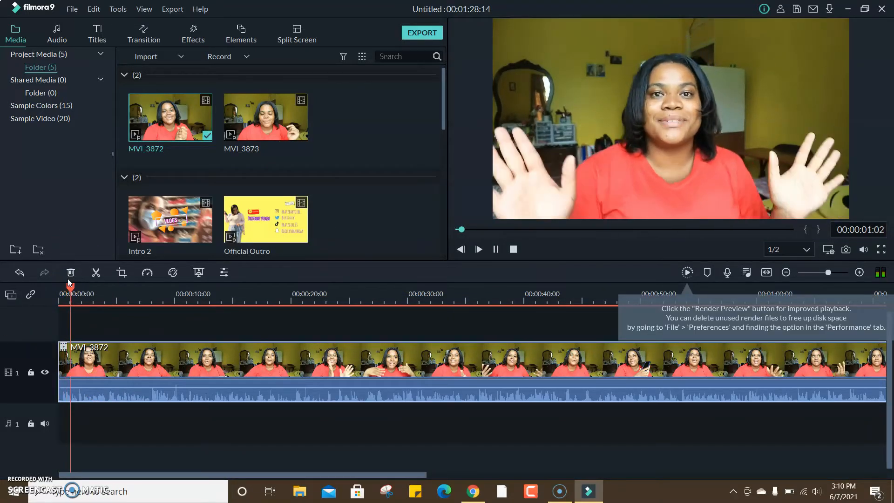
{"action": "left_click", "coordinate": [66, 287]}
{"action": "left_click_drag", "start_coordinate": [66, 288], "coordinate": [100, 287]}
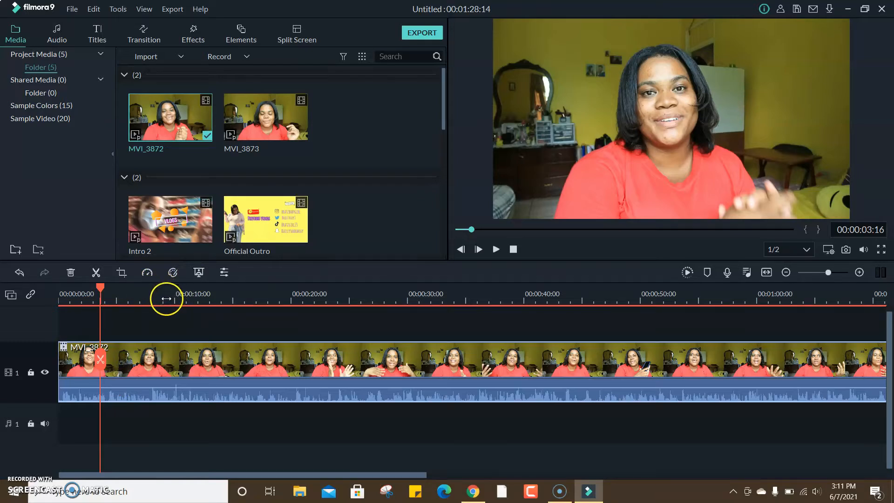
{"action": "scroll", "coordinate": [247, 300], "scroll_direction": "up", "scroll_amount": 5}
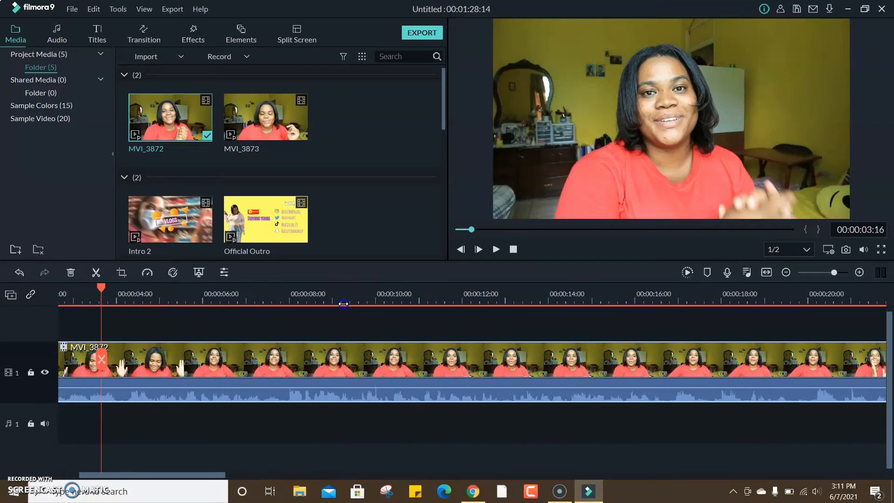
{"action": "scroll", "coordinate": [389, 301], "scroll_direction": "down", "scroll_amount": 10}
{"action": "scroll", "coordinate": [103, 319], "scroll_direction": "up", "scroll_amount": 10}
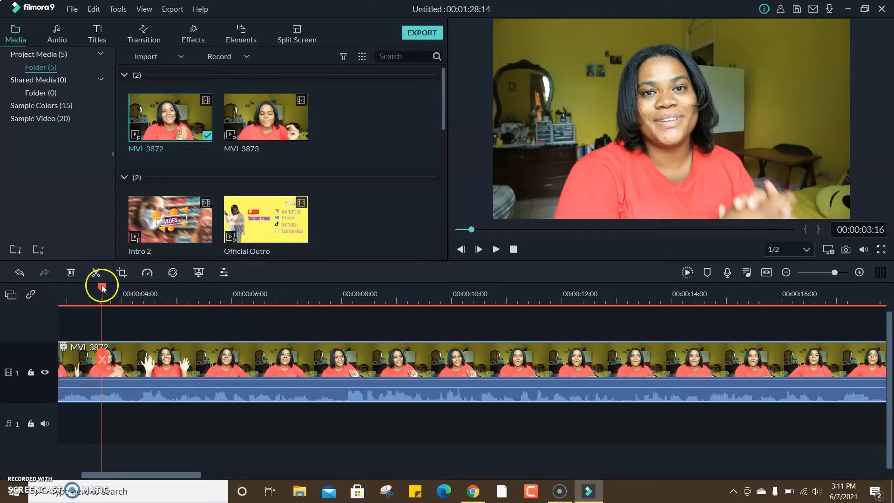
{"action": "left_click_drag", "start_coordinate": [102, 288], "coordinate": [59, 288]}
{"action": "key", "text": "space"}
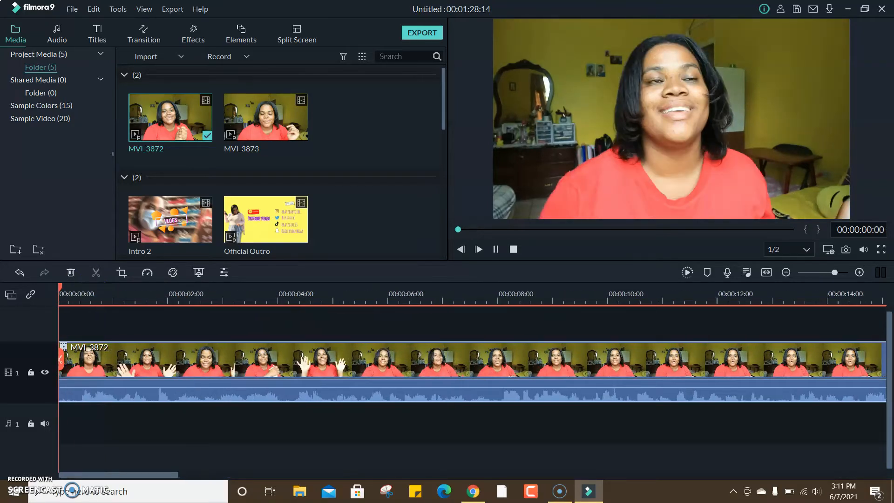
{"action": "key", "text": "space"}
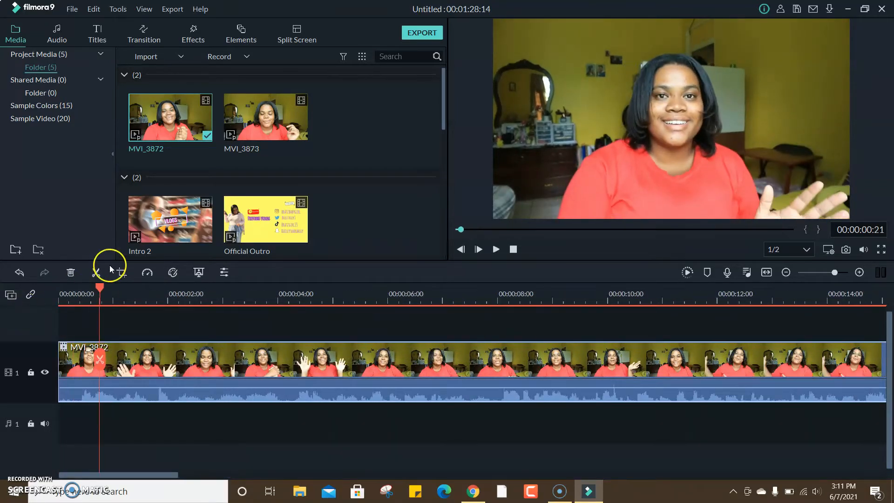
- Split MVI_3872 at 00:00:00:10 and delete the short opening piece
{"action": "left_click_drag", "start_coordinate": [100, 288], "coordinate": [80, 291]}
{"action": "left_click", "coordinate": [74, 383]}
{"action": "left_click", "coordinate": [80, 361]}
{"action": "left_click", "coordinate": [67, 381]}
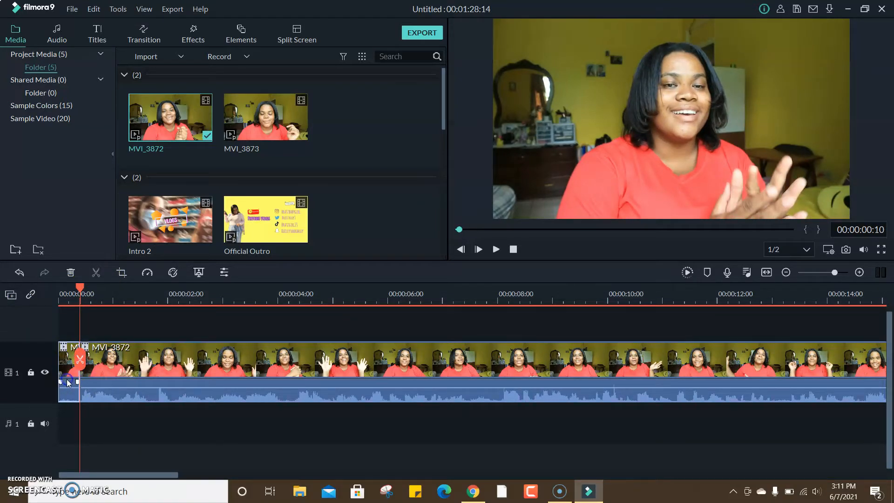
{"action": "key", "text": "Delete"}
- Overlay the logo-maker image on video track 2 at 00:00:03:19 and shift it to the right side of the picture
{"action": "key", "text": "space"}
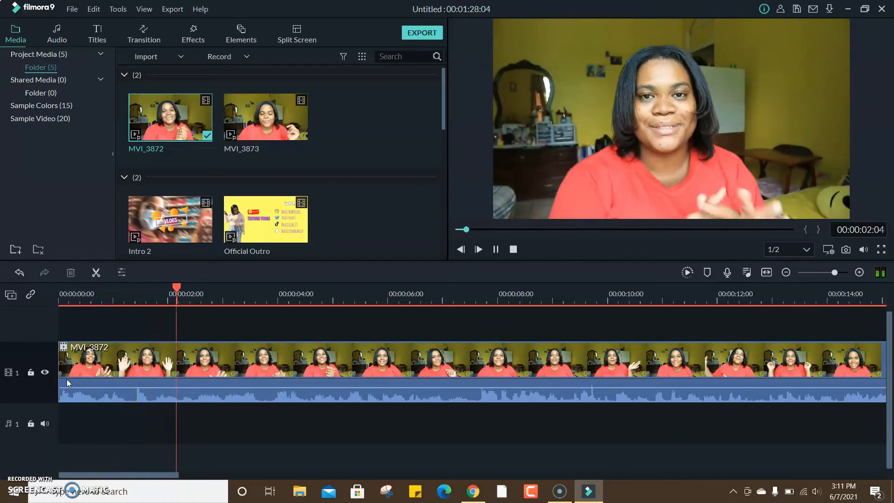
{"action": "key", "text": "space"}
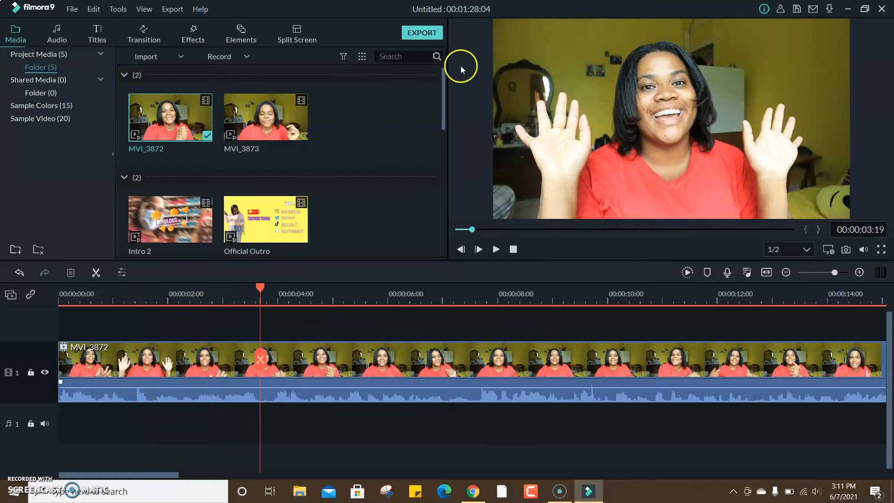
{"action": "left_click_drag", "start_coordinate": [446, 79], "coordinate": [429, 227]}
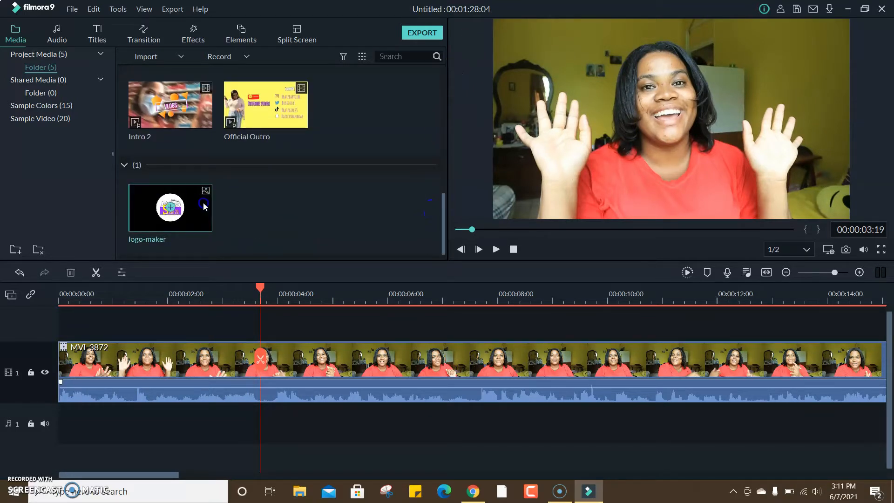
{"action": "left_click_drag", "start_coordinate": [203, 206], "coordinate": [264, 329]}
{"action": "left_click_drag", "start_coordinate": [677, 139], "coordinate": [776, 138]}
{"action": "left_click", "coordinate": [756, 126]}
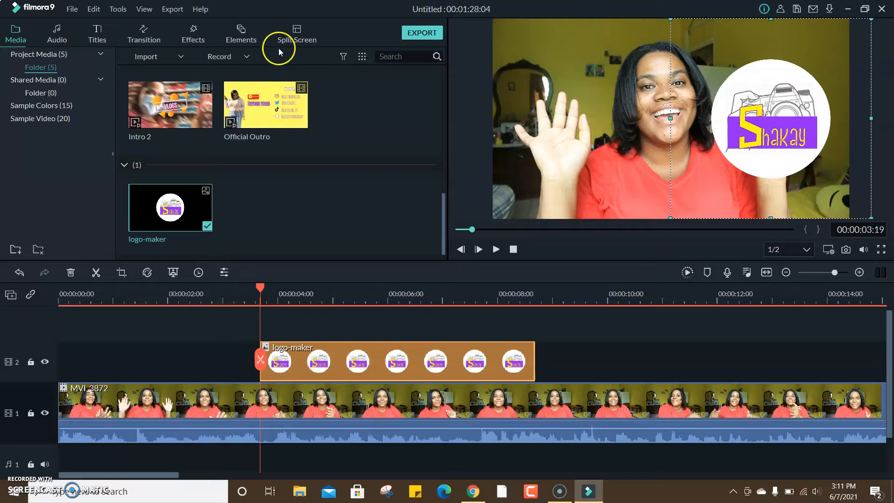
- Import the mouse click and sub with bell files from the Sound effect folder inside Overlays
{"action": "left_click", "coordinate": [281, 210]}
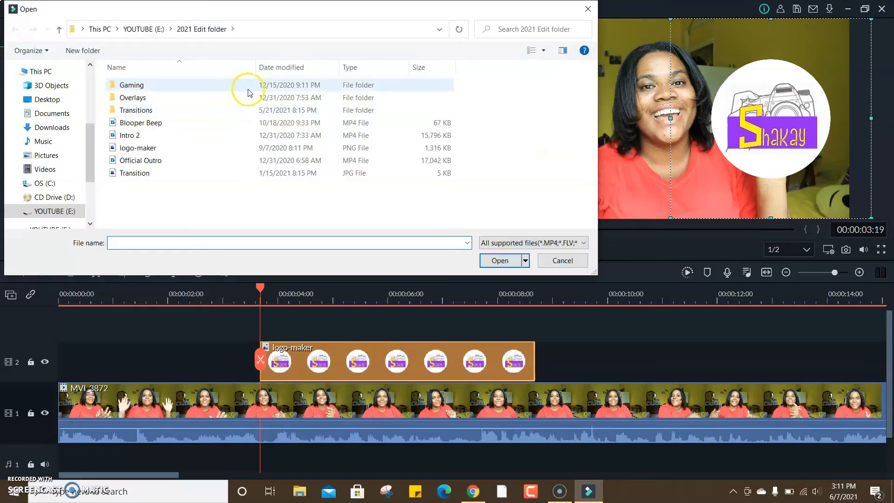
{"action": "double_click", "coordinate": [136, 98]}
{"action": "double_click", "coordinate": [158, 98]}
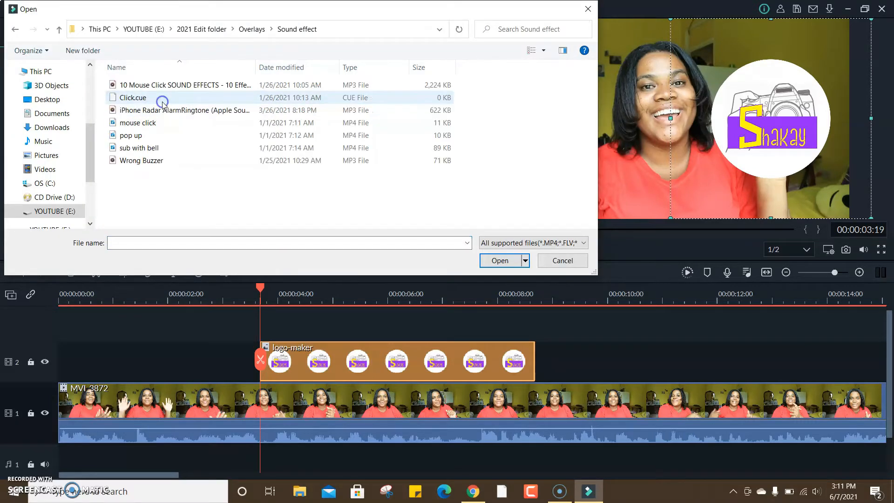
{"action": "left_click", "coordinate": [149, 122]}
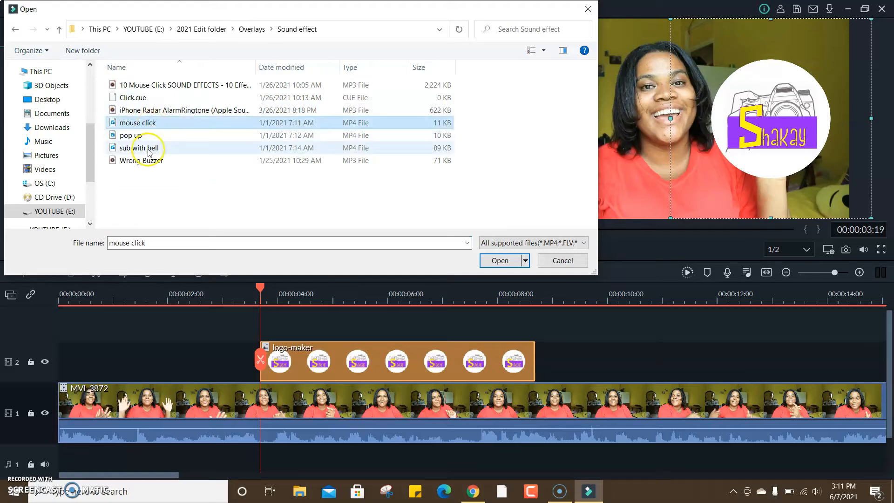
{"action": "left_click", "coordinate": [148, 148], "text": "ctrl"}
{"action": "left_click", "coordinate": [500, 260]}
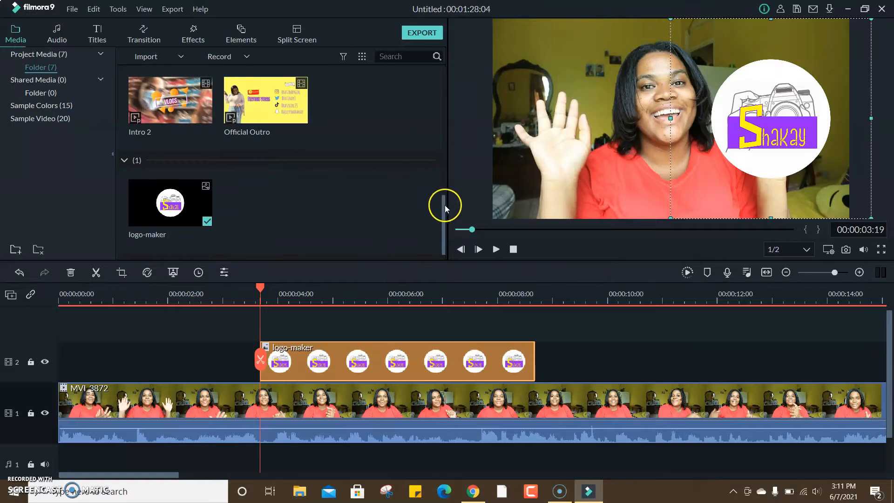
- Place mouse click above the logo at 00:00:03:19, detach its audio and delete the leftover black video piece
{"action": "left_click_drag", "start_coordinate": [445, 206], "coordinate": [437, 255]}
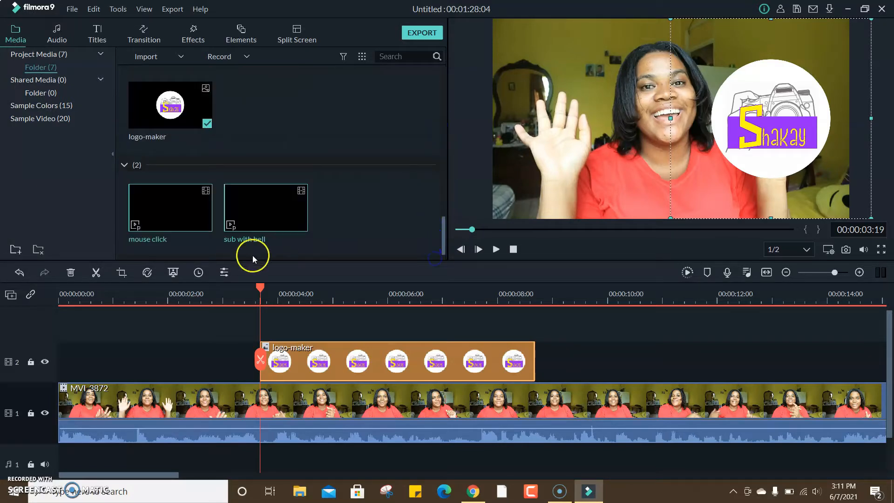
{"action": "left_click_drag", "start_coordinate": [192, 211], "coordinate": [265, 325]}
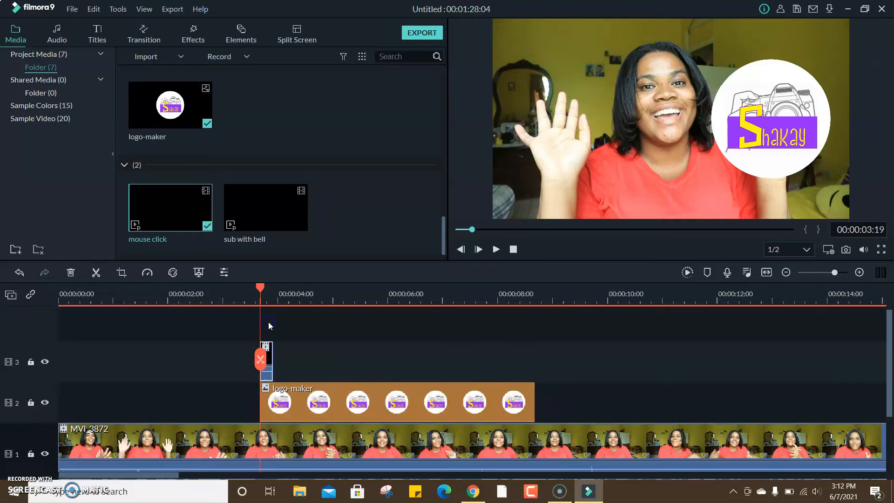
{"action": "left_click", "coordinate": [268, 348]}
{"action": "right_click", "coordinate": [268, 350]}
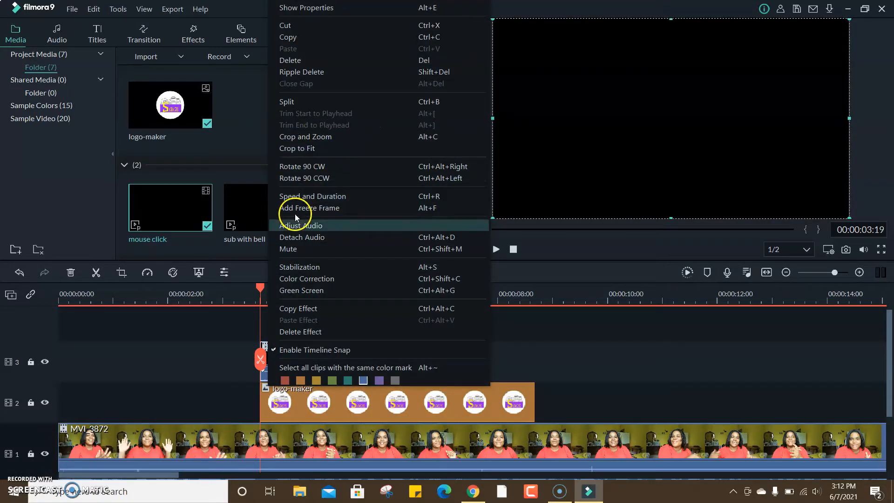
{"action": "left_click", "coordinate": [314, 237]}
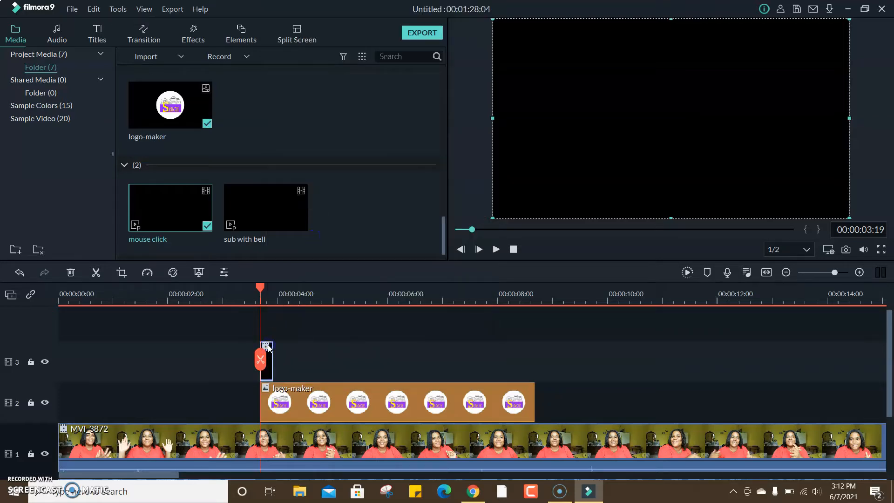
{"action": "key", "text": "Delete"}
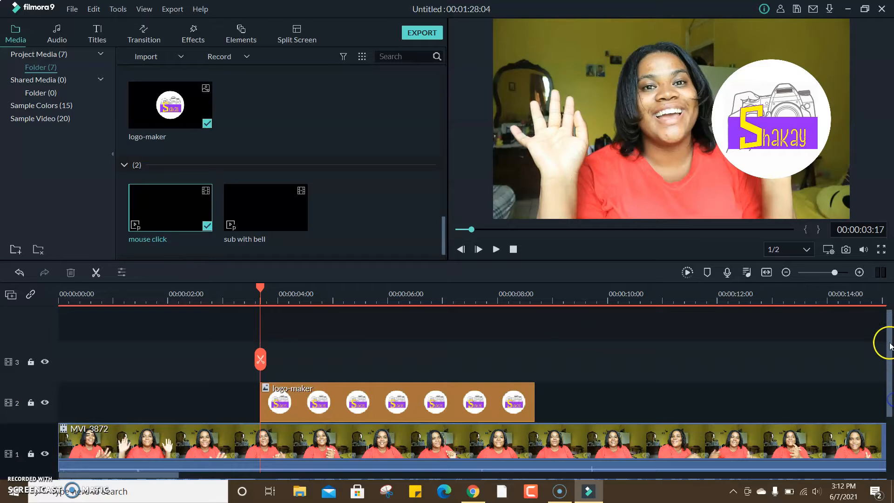
- Play back the section around the logo's appearance to check the timing of the mouse click sound
{"action": "left_click_drag", "start_coordinate": [888, 319], "coordinate": [889, 357]}
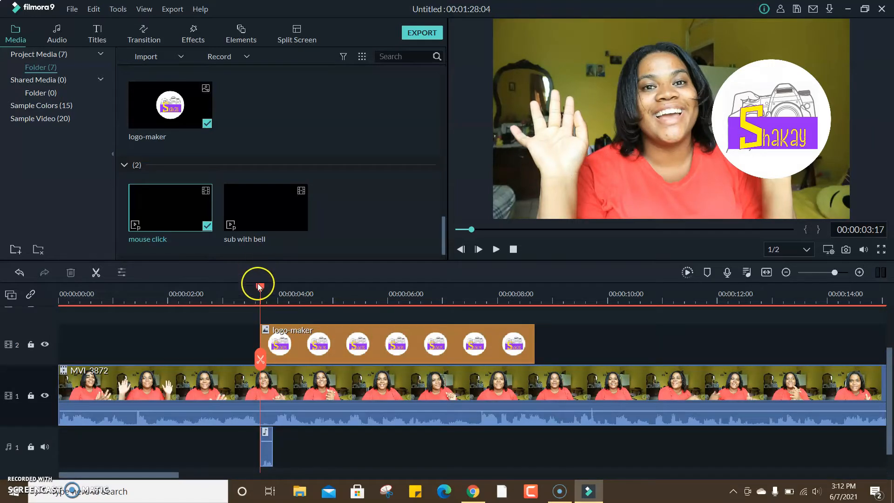
{"action": "left_click_drag", "start_coordinate": [259, 286], "coordinate": [244, 287]}
{"action": "key", "text": "space"}
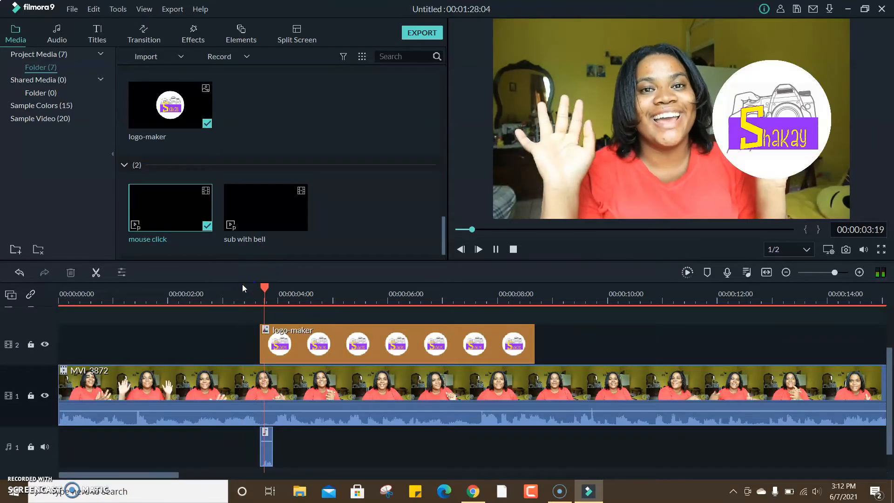
{"action": "key", "text": "space"}
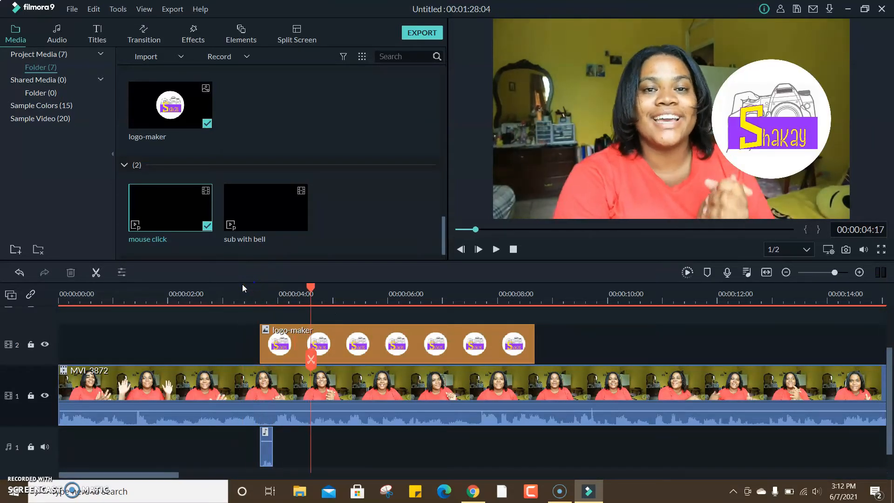
{"action": "key", "text": "space"}
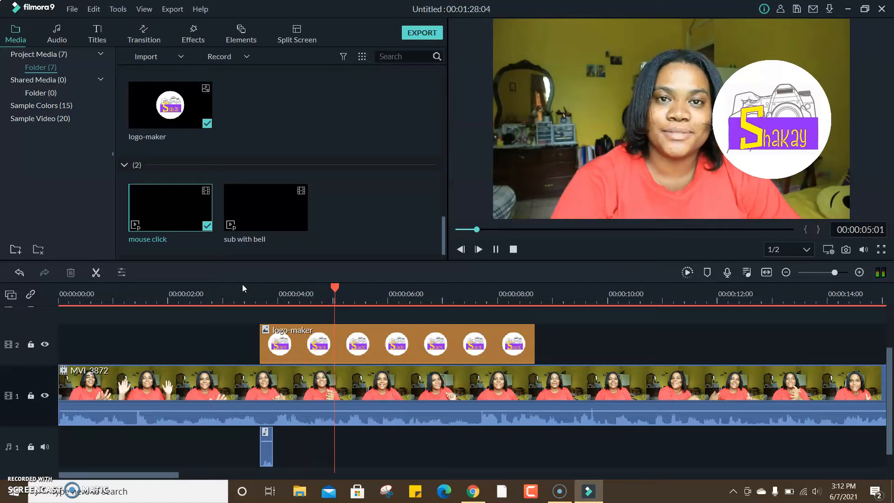
{"action": "key", "text": "space"}
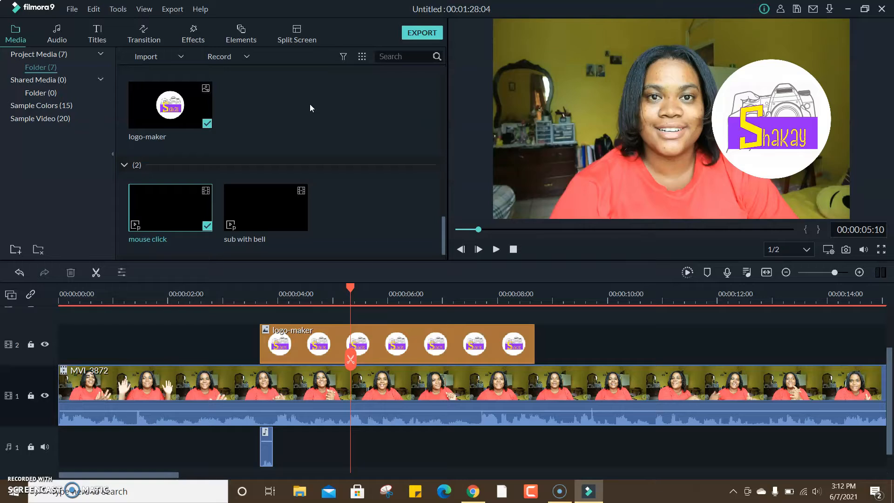
- Preview the included title presets and place Default Title on video track 2 at 00:00:10:22
{"action": "left_click", "coordinate": [100, 35]}
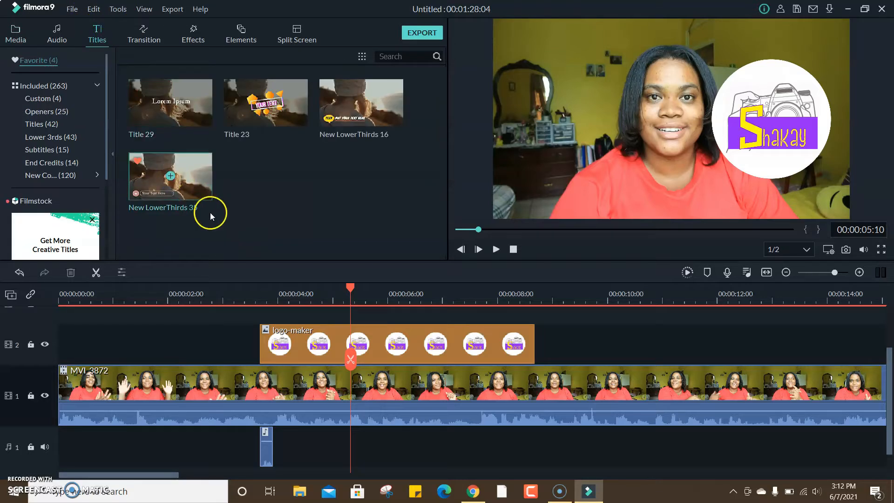
{"action": "left_click", "coordinate": [62, 87]}
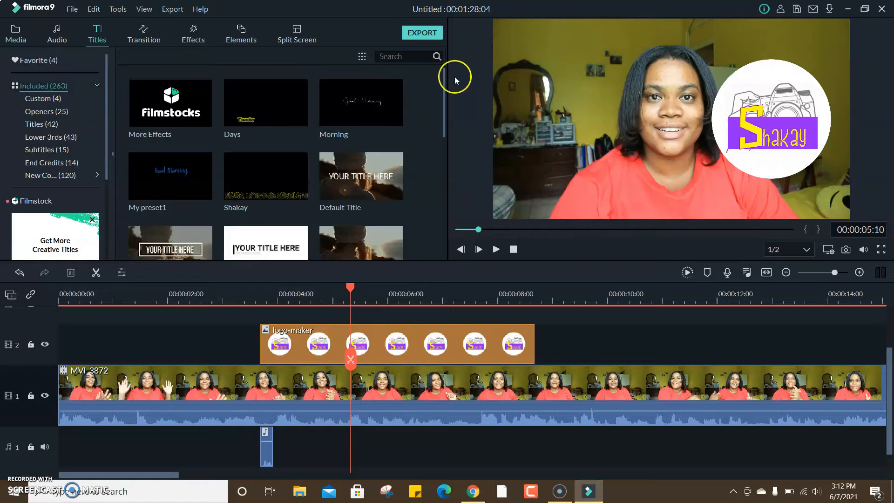
{"action": "scroll", "coordinate": [445, 94], "scroll_direction": "down", "scroll_amount": 1}
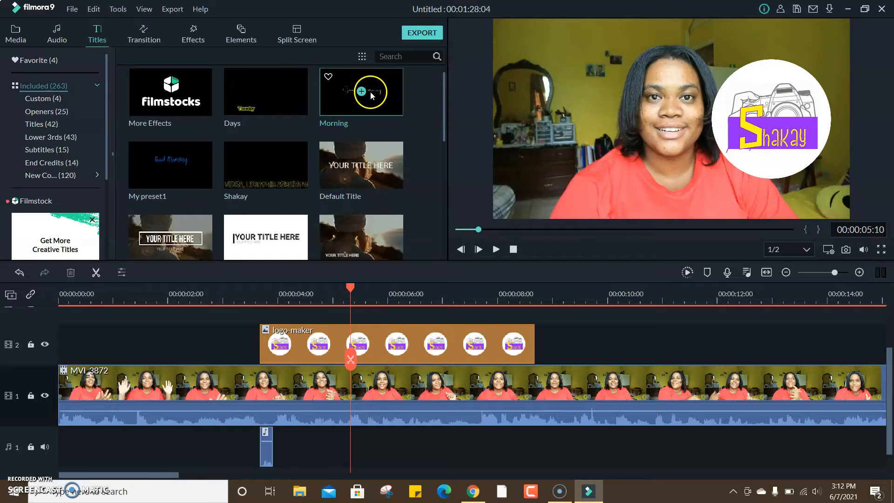
{"action": "left_click_drag", "start_coordinate": [443, 108], "coordinate": [450, 69]}
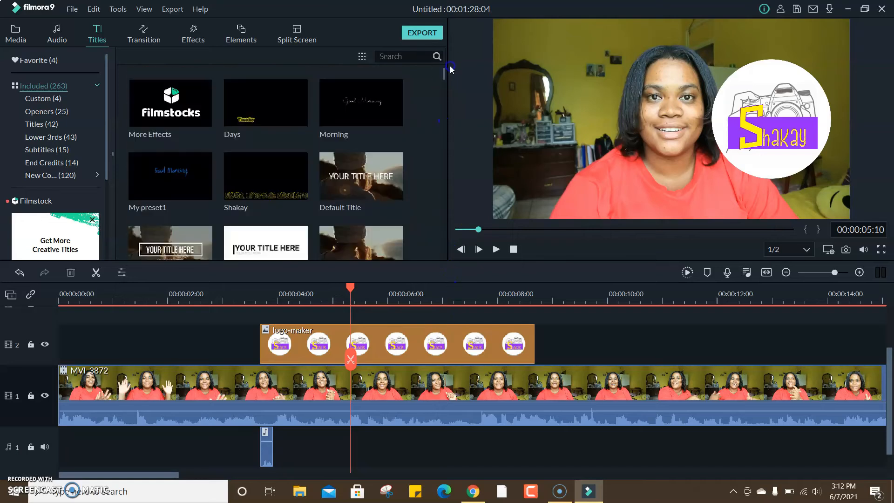
{"action": "left_click", "coordinate": [375, 176]}
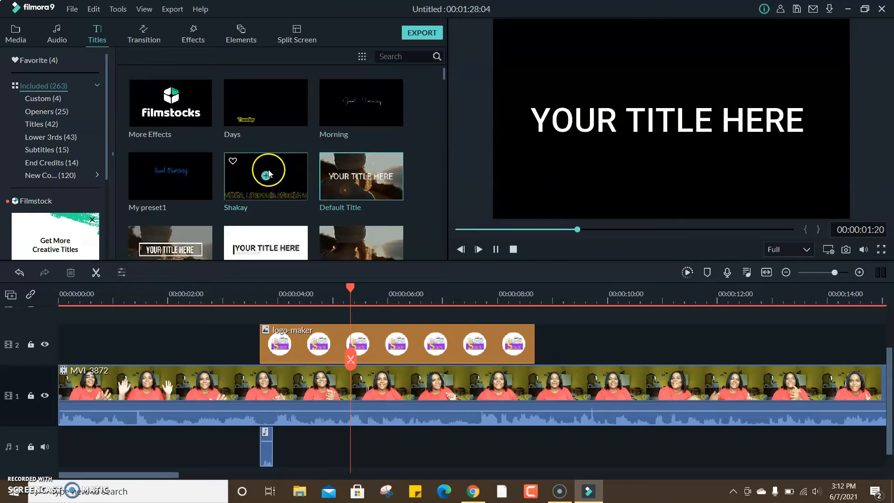
{"action": "left_click", "coordinate": [291, 170]}
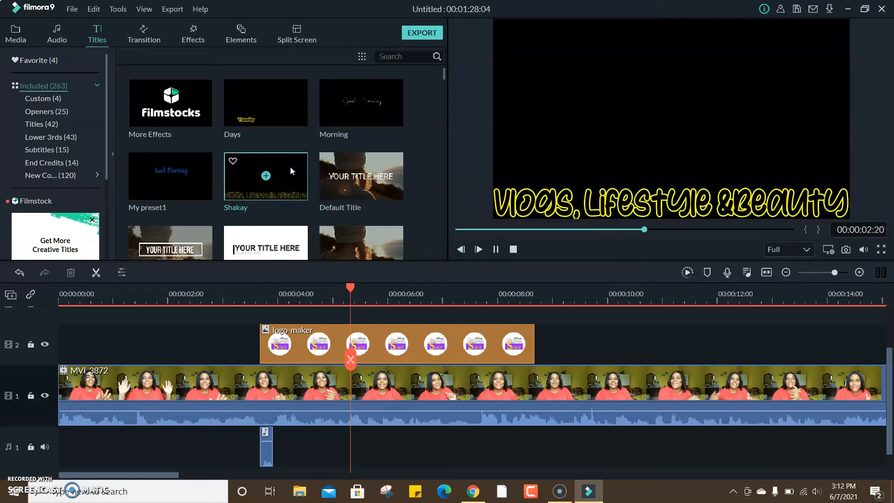
{"action": "left_click_drag", "start_coordinate": [347, 189], "coordinate": [660, 394]}
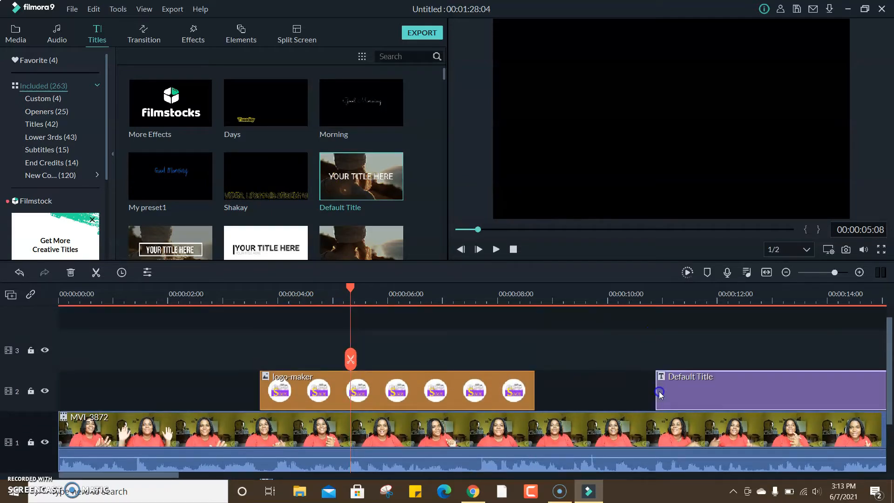
- Replace the Default Title text with "Subscribe" and move it to the lower-left corner of the picture
{"action": "double_click", "coordinate": [660, 395]}
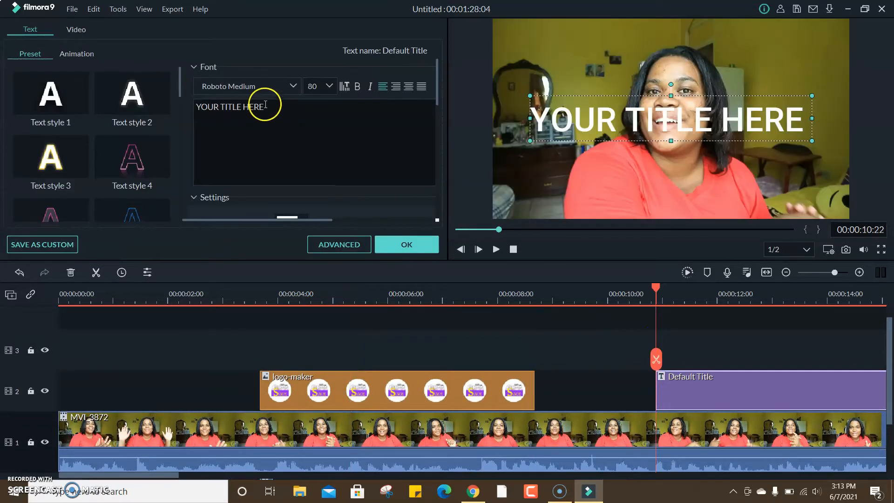
{"action": "key", "text": "BackSpace"}
{"action": "key", "text": "BackSpace"}
{"action": "key", "text": "BackSpace"}
{"action": "key", "text": "BackSpace"}
{"action": "key", "text": "BackSpace"}
{"action": "key", "text": "BackSpace"}
{"action": "key", "text": "BackSpace"}
{"action": "key", "text": "BackSpace"}
{"action": "key", "text": "BackSpace"}
{"action": "key", "text": "BackSpace"}
{"action": "key", "text": "BackSpace"}
{"action": "key", "text": "BackSpace"}
{"action": "key", "text": "BackSpace"}
{"action": "key", "text": "BackSpace"}
{"action": "key", "text": "BackSpace"}
{"action": "type", "text": "Su"}
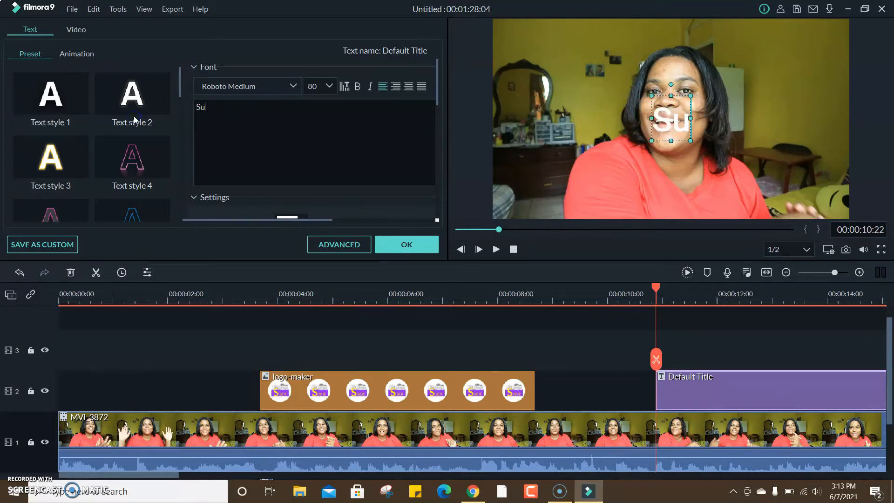
{"action": "type", "text": "bscribe"}
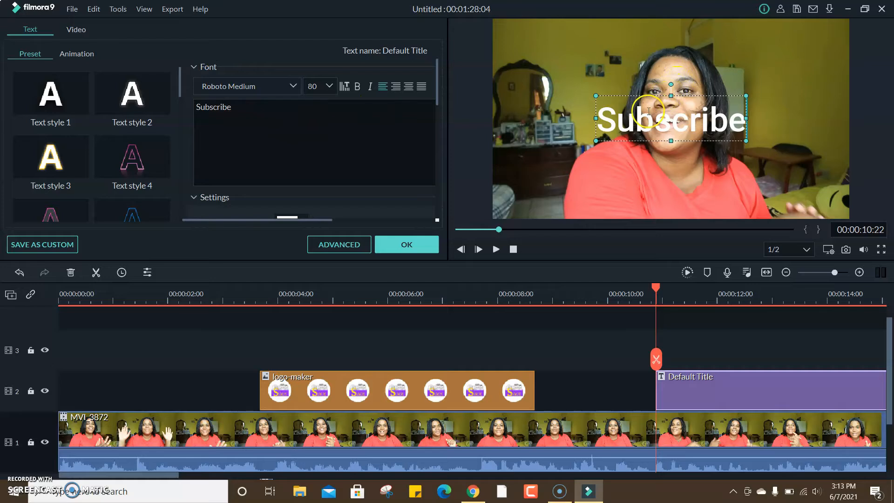
{"action": "left_click_drag", "start_coordinate": [654, 115], "coordinate": [557, 187]}
- Apply Text style 8 to the Subscribe title and change its text colour to bright red
{"action": "left_click_drag", "start_coordinate": [178, 93], "coordinate": [185, 120]}
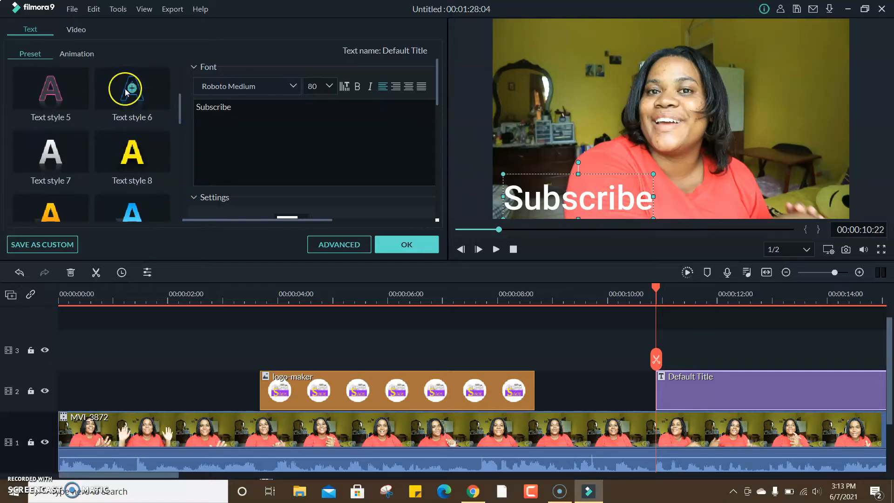
{"action": "left_click", "coordinate": [163, 155]}
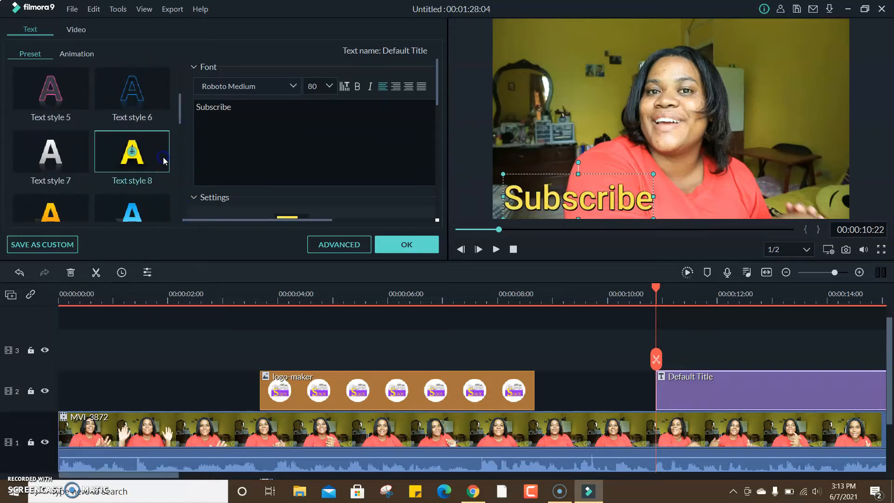
{"action": "left_click", "coordinate": [302, 217]}
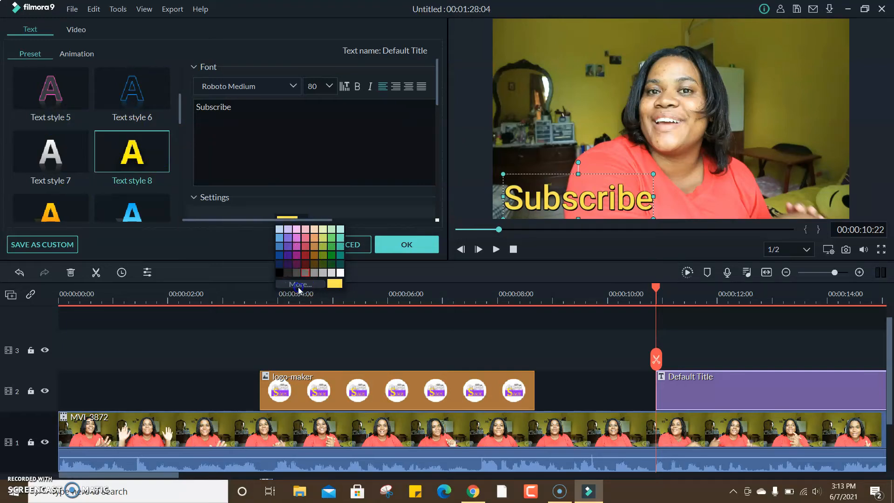
{"action": "left_click", "coordinate": [299, 284]}
{"action": "left_click", "coordinate": [322, 187]}
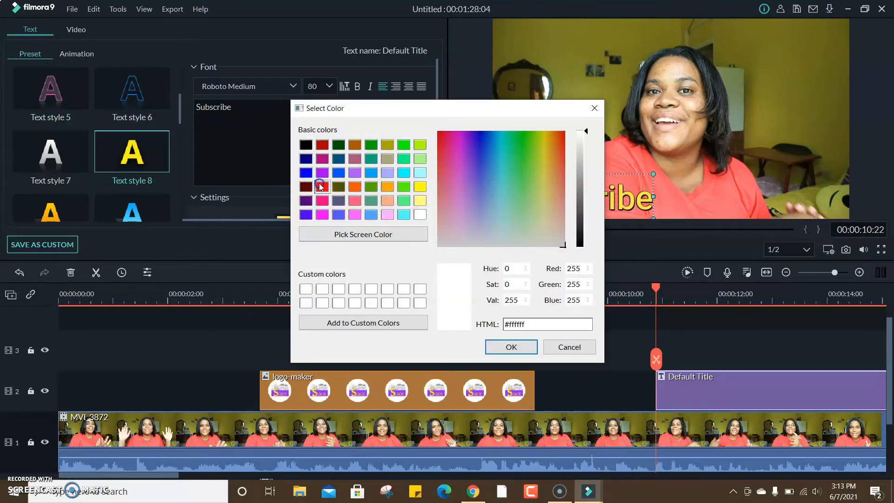
{"action": "left_click", "coordinate": [508, 347]}
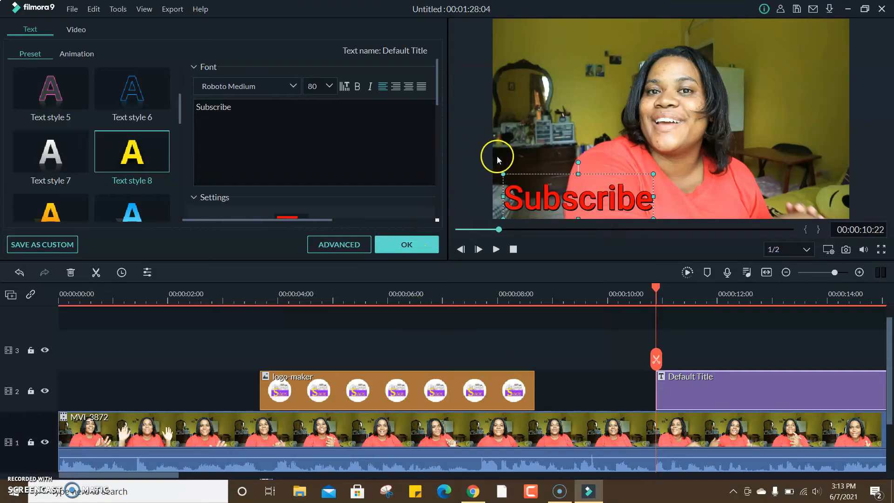
- Try the Cinema style animation on the Subscribe title, and settle on the Type Writer animation
{"action": "left_click", "coordinate": [81, 54]}
{"action": "left_click", "coordinate": [149, 156]}
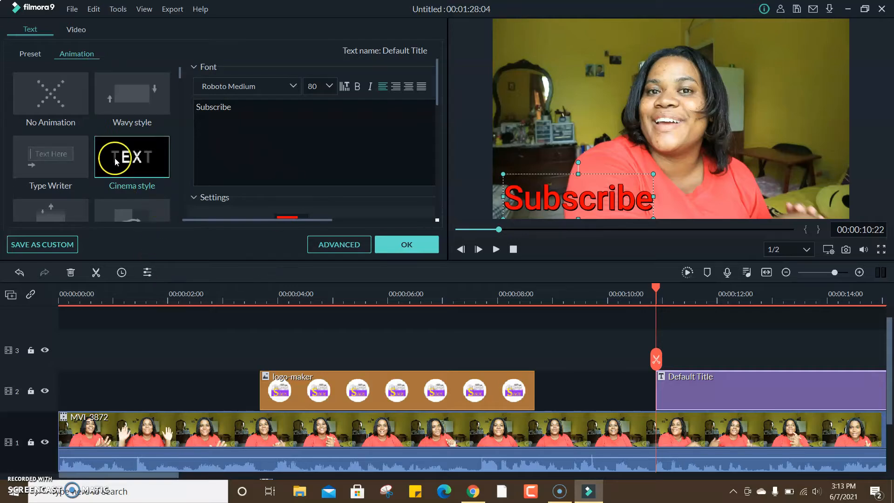
{"action": "scroll", "coordinate": [179, 76], "scroll_direction": "down", "scroll_amount": 3}
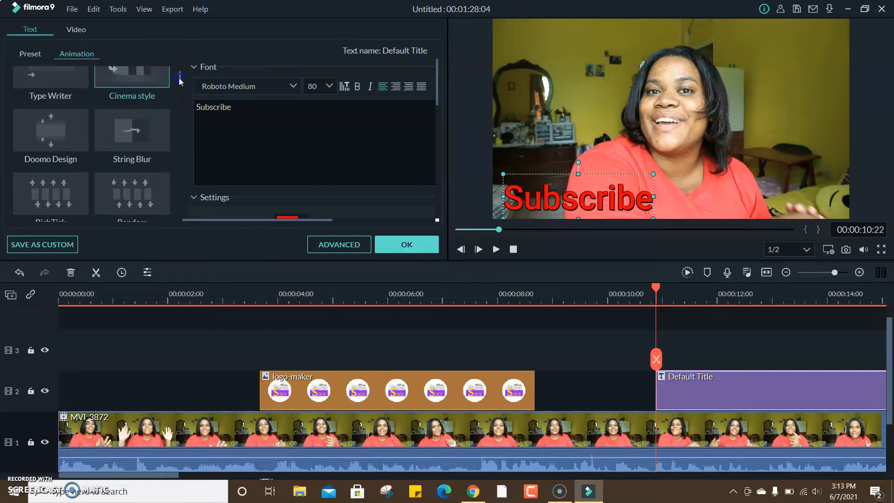
{"action": "scroll", "coordinate": [180, 85], "scroll_direction": "up", "scroll_amount": 2}
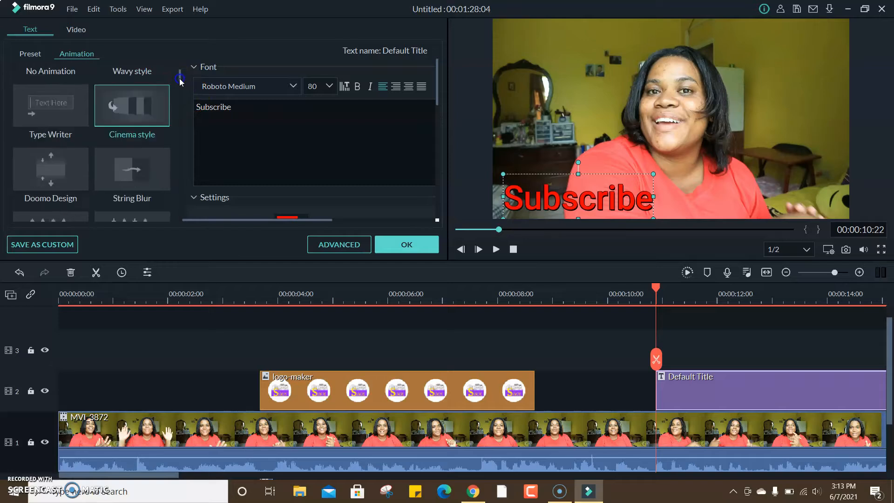
{"action": "left_click", "coordinate": [71, 124]}
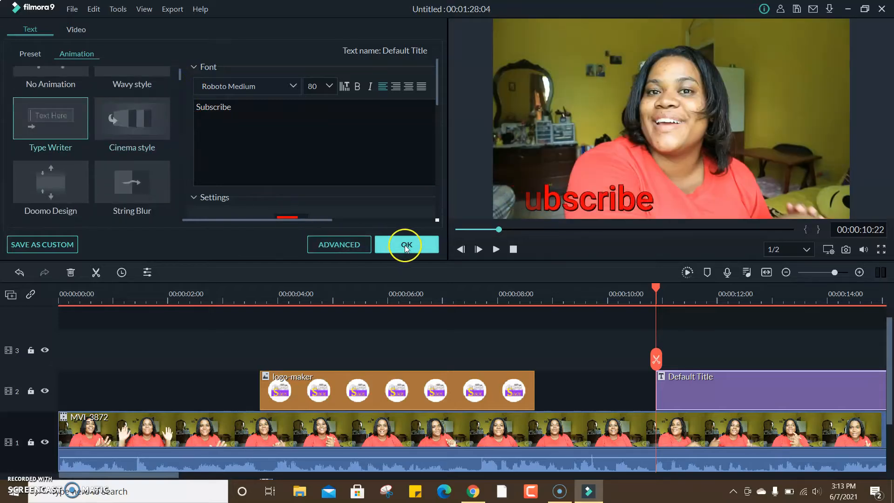
{"action": "left_click", "coordinate": [81, 31]}
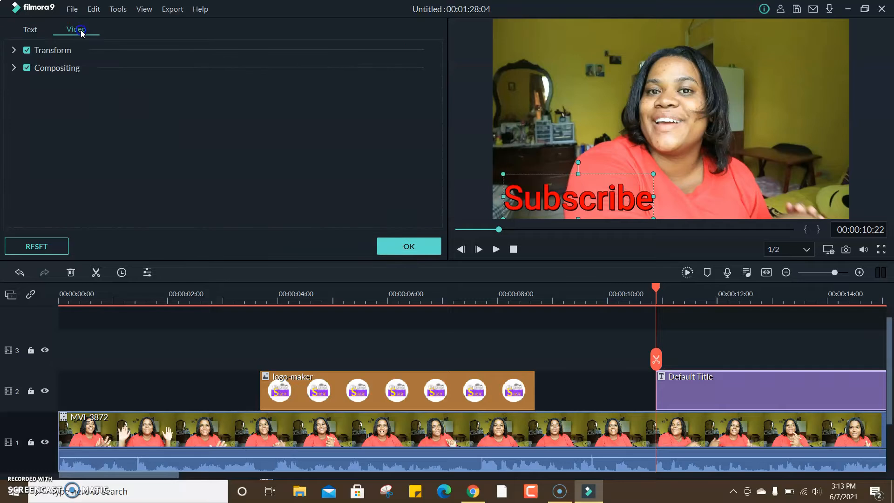
{"action": "left_click", "coordinate": [39, 32]}
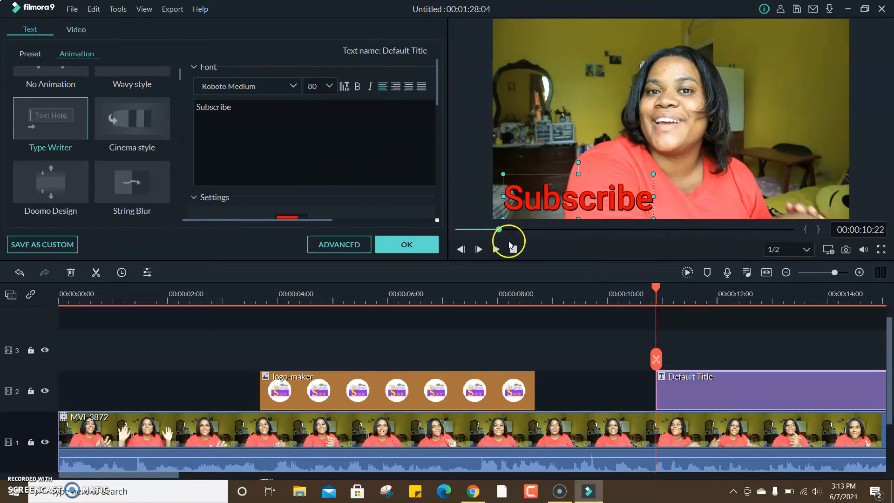
- Save the title's settings as a custom preset named "Subscribe" and accept the title edits
{"action": "left_click", "coordinate": [62, 246]}
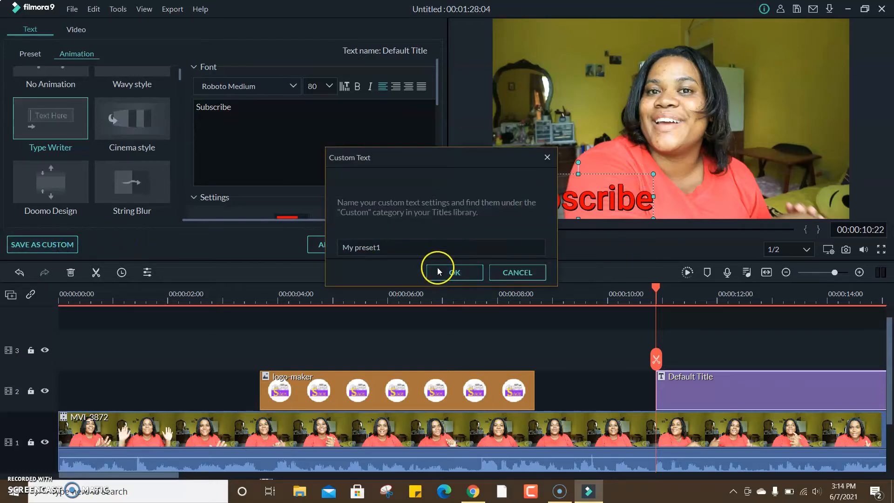
{"action": "triple_click", "coordinate": [395, 251]}
{"action": "type", "text": "Suc"}
{"action": "key", "text": "BackSpace"}
{"action": "type", "text": "bscribe"}
{"action": "key", "text": "Return"}
{"action": "left_click", "coordinate": [419, 245]}
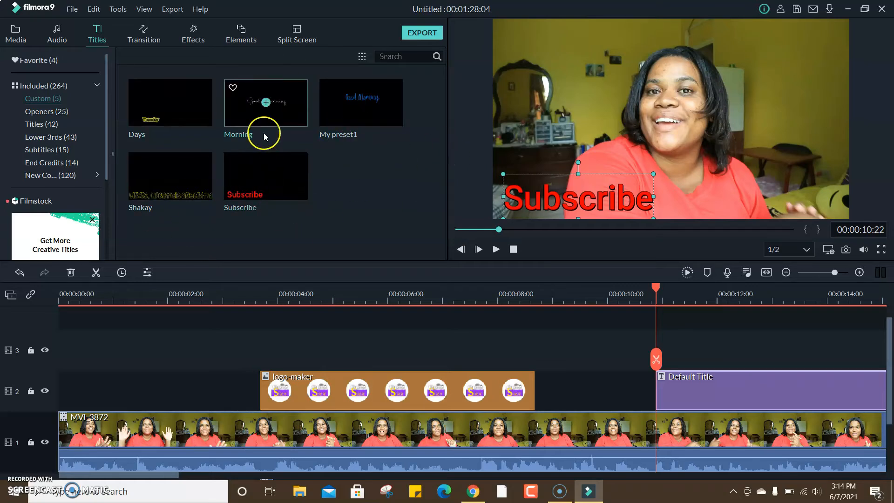
- Preview the other saved custom title presets, including Morning, My preset1 and Days
{"action": "left_click", "coordinate": [240, 117]}
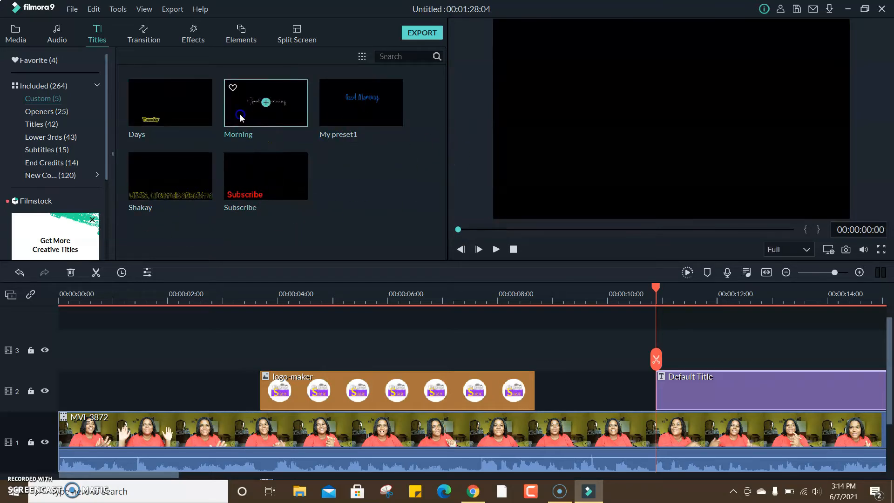
{"action": "left_click", "coordinate": [363, 126]}
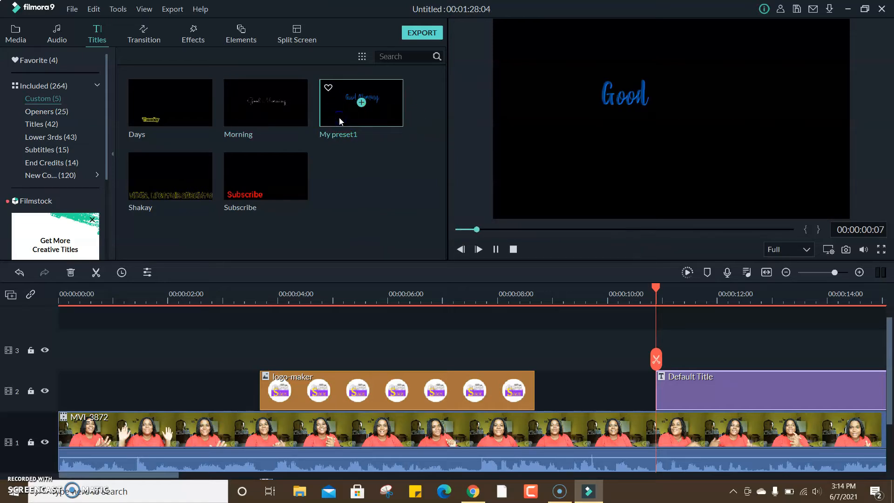
{"action": "left_click", "coordinate": [188, 110]}
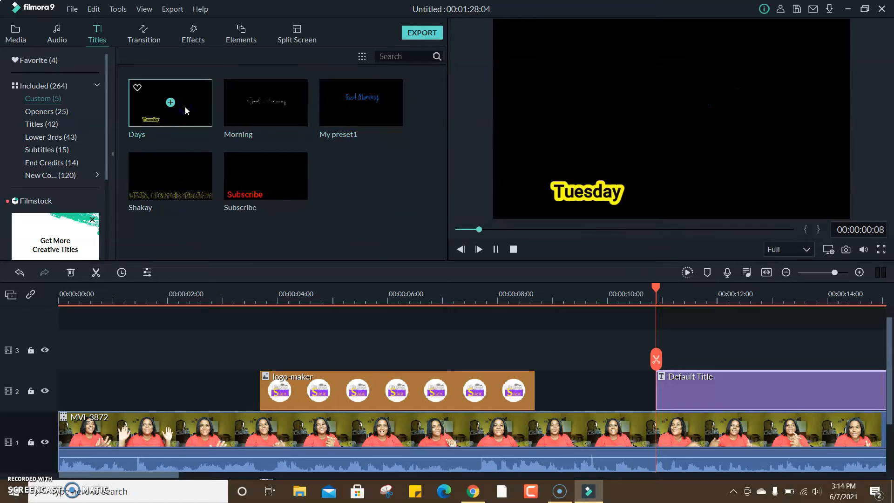
{"action": "left_click", "coordinate": [200, 183]}
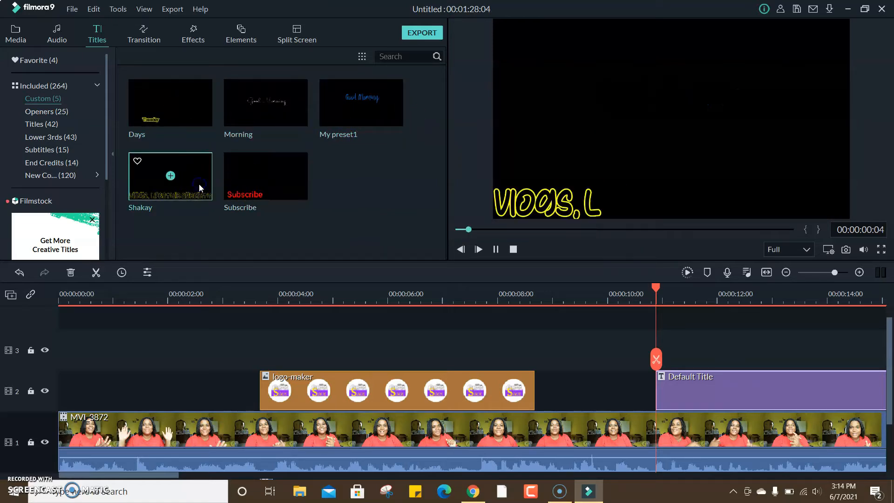
{"action": "left_click_drag", "start_coordinate": [200, 184], "coordinate": [215, 200]}
- Place the custom "Vlogs, Lifestyle &Beauty" title on video track 3, starting about 5 seconds in, above the logo-maker clip
{"action": "left_click", "coordinate": [280, 380]}
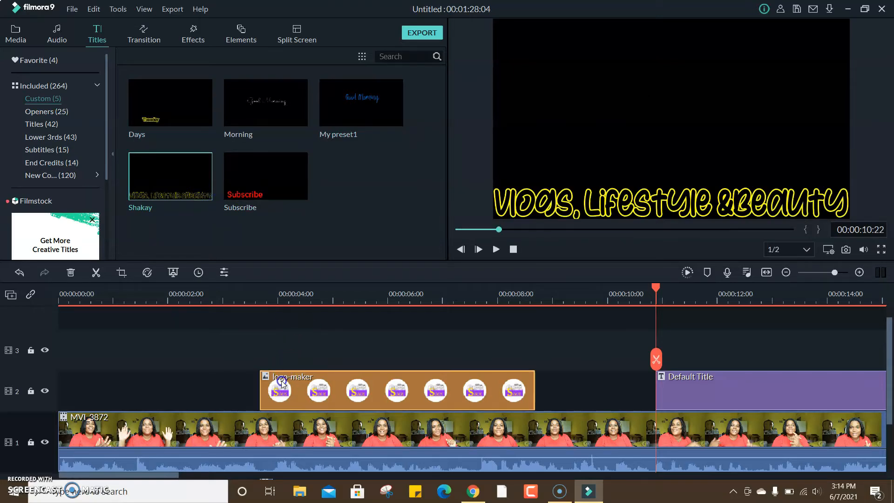
{"action": "double_click", "coordinate": [281, 381]}
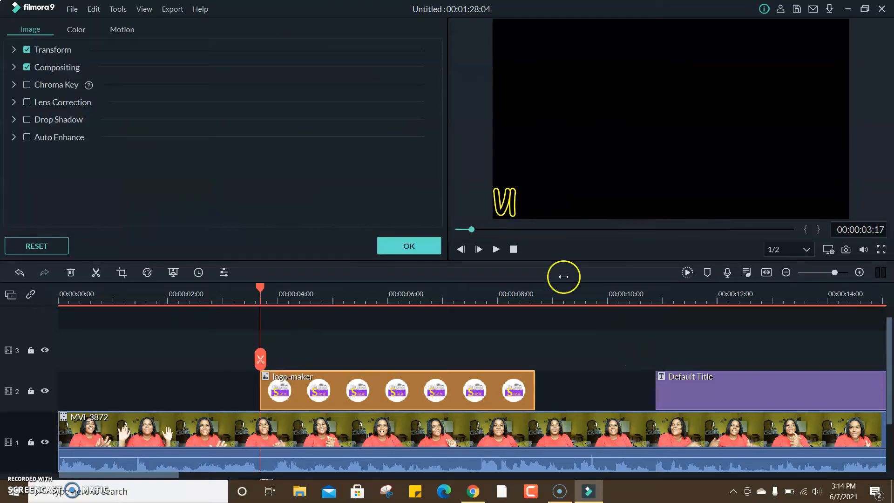
{"action": "left_click", "coordinate": [417, 248]}
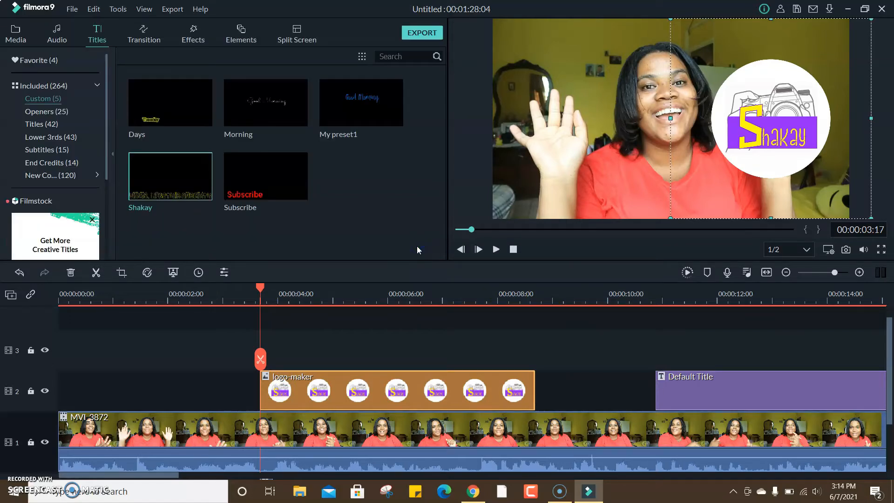
{"action": "key", "text": "space"}
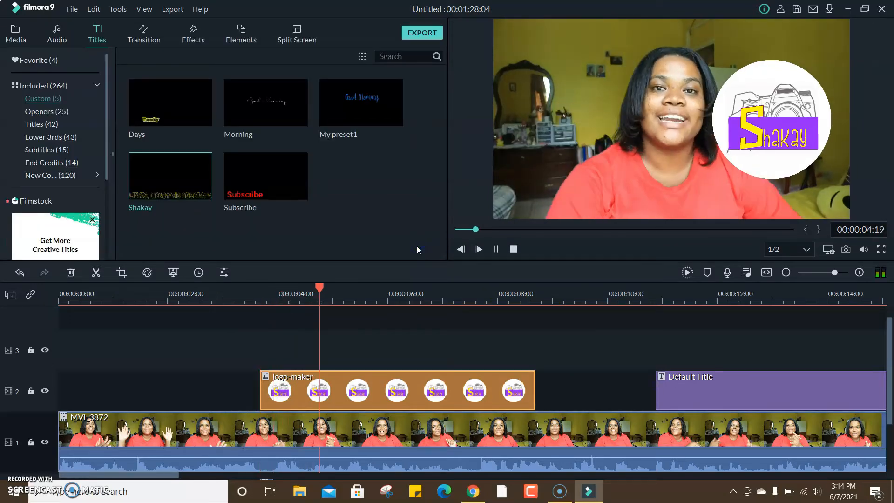
{"action": "left_click_drag", "start_coordinate": [350, 290], "coordinate": [161, 319]}
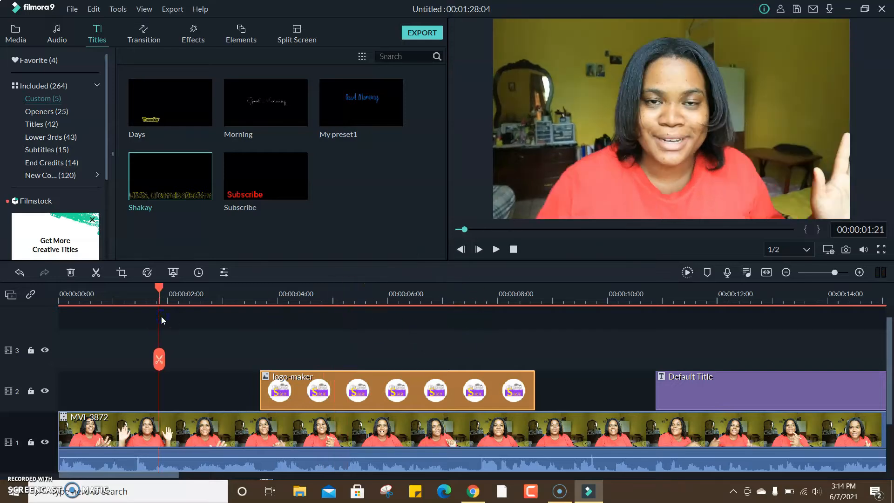
{"action": "key", "text": "space"}
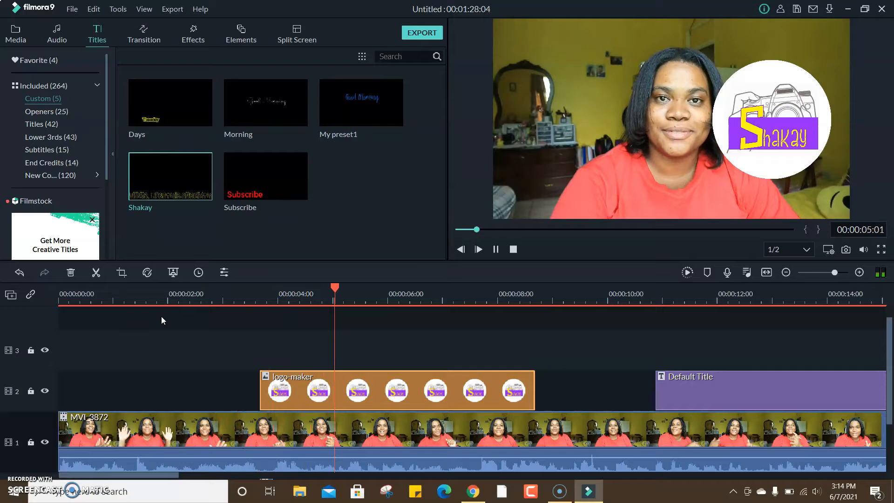
{"action": "key", "text": "space"}
{"action": "mouse_move", "coordinate": [204, 183]}
{"action": "left_click_drag", "start_coordinate": [198, 176], "coordinate": [345, 345]}
{"action": "key", "text": "space"}
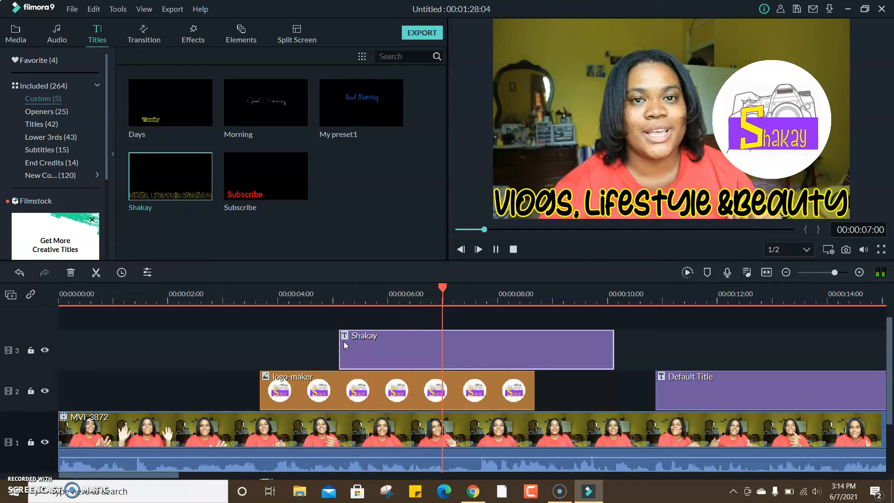
- Trim the track 3 title and the logo-maker clip to end at 00:00:07:00, and move Default Title to about 00:00:16:00
{"action": "key", "text": "space"}
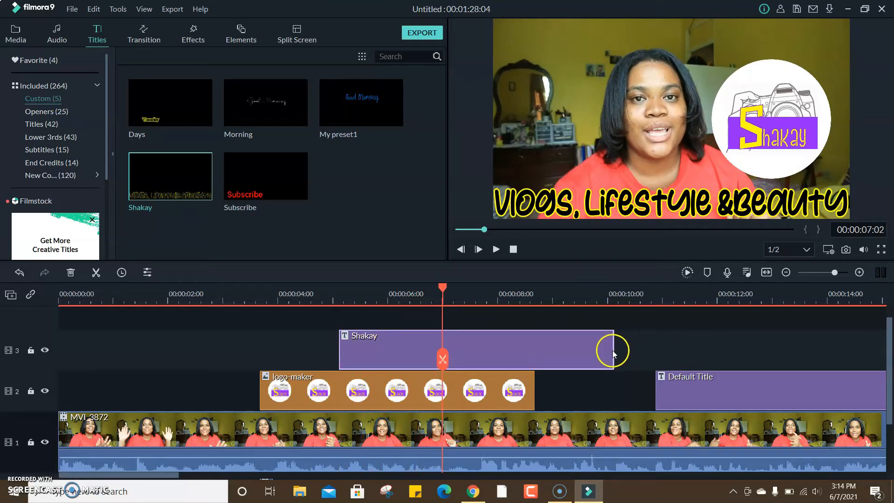
{"action": "left_click_drag", "start_coordinate": [612, 354], "coordinate": [441, 344]}
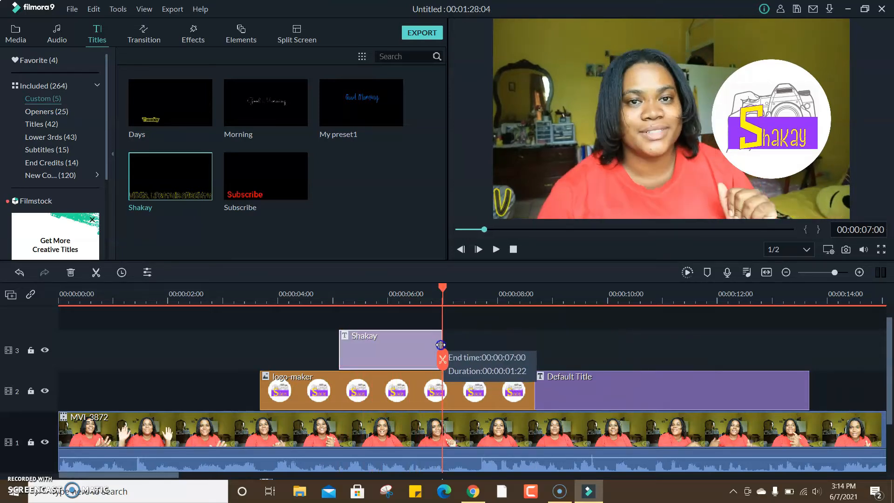
{"action": "left_click", "coordinate": [524, 395]}
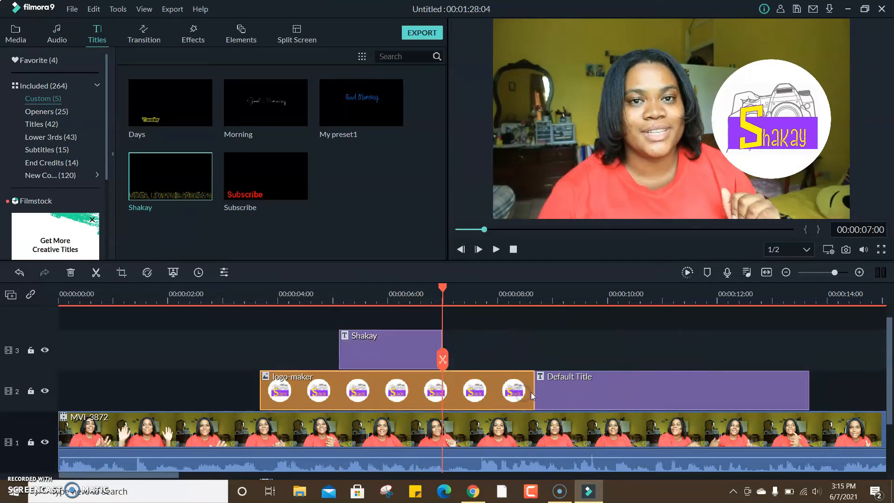
{"action": "left_click_drag", "start_coordinate": [535, 390], "coordinate": [882, 383]}
- Play on to 00:00:09:02 and import Bell and Subscribe-png from the Overlays\Subscribe folder into the project media
{"action": "key", "text": "space"}
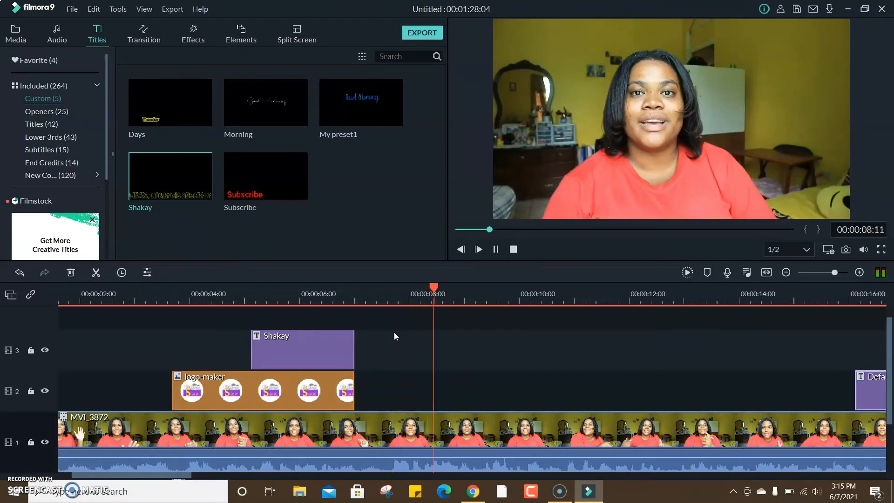
{"action": "key", "text": "space"}
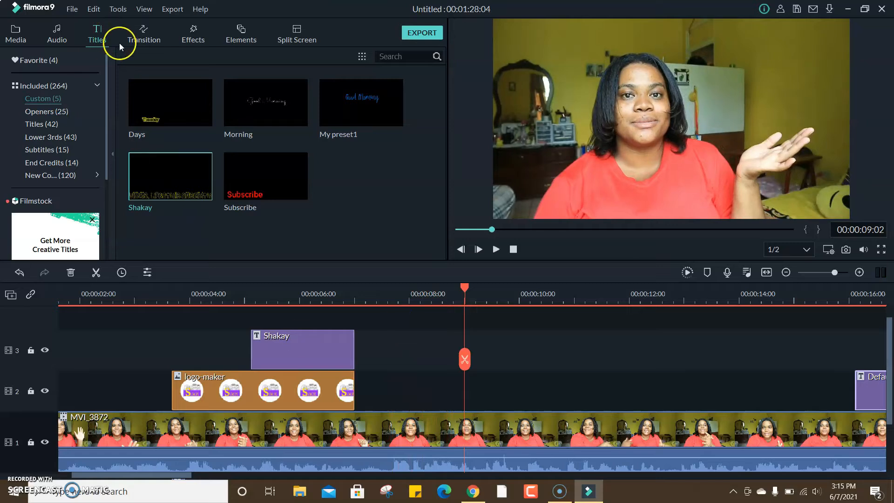
{"action": "left_click", "coordinate": [26, 41]}
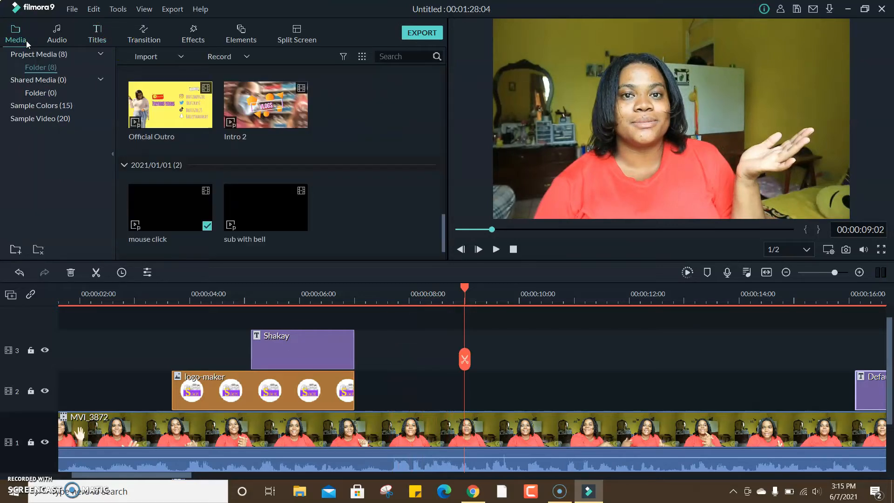
{"action": "double_click", "coordinate": [384, 229]}
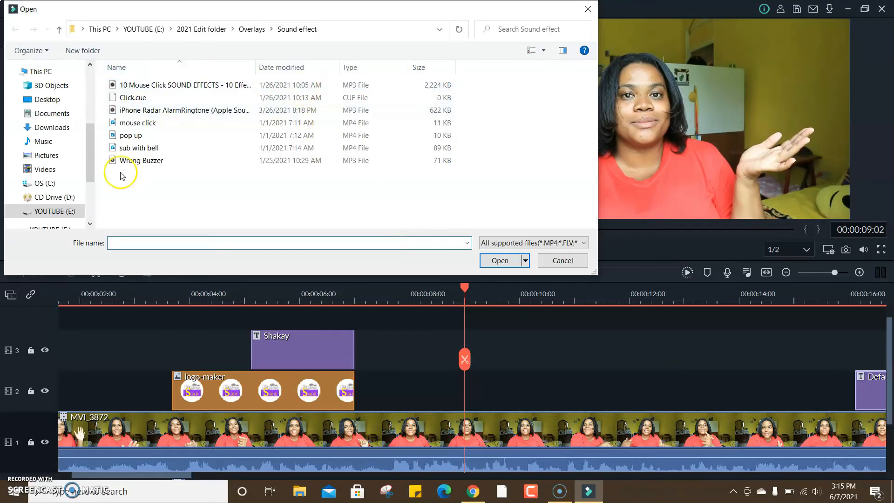
{"action": "left_click", "coordinate": [55, 213]}
{"action": "double_click", "coordinate": [139, 100]}
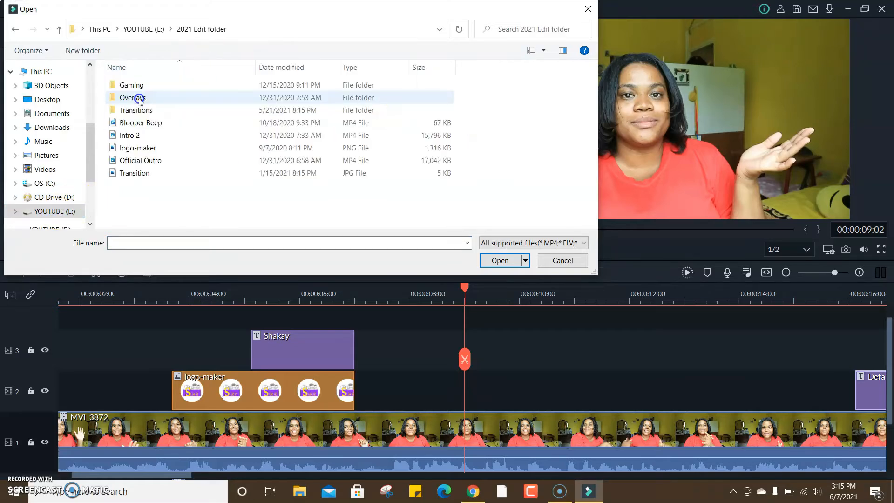
{"action": "double_click", "coordinate": [158, 99]}
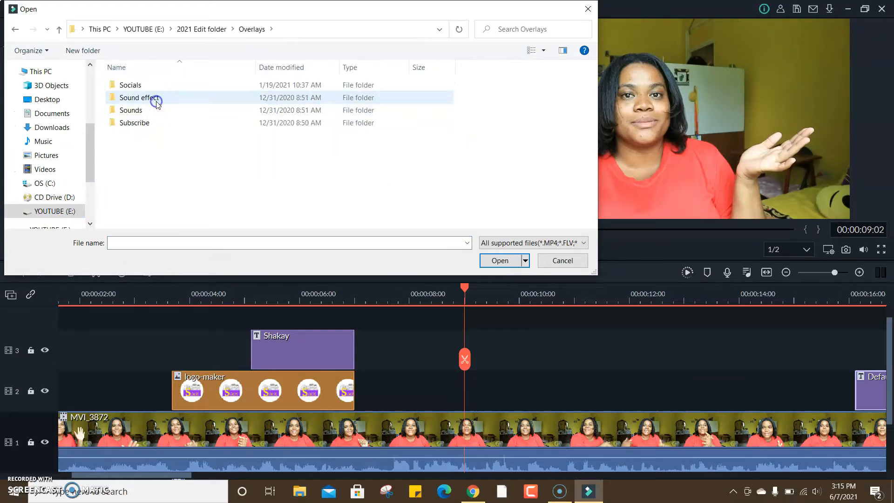
{"action": "left_click", "coordinate": [165, 123]}
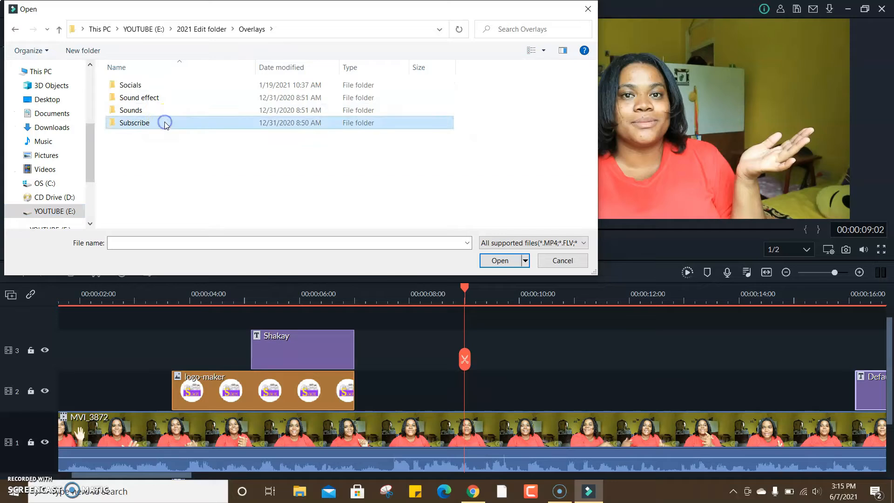
{"action": "double_click", "coordinate": [165, 123]}
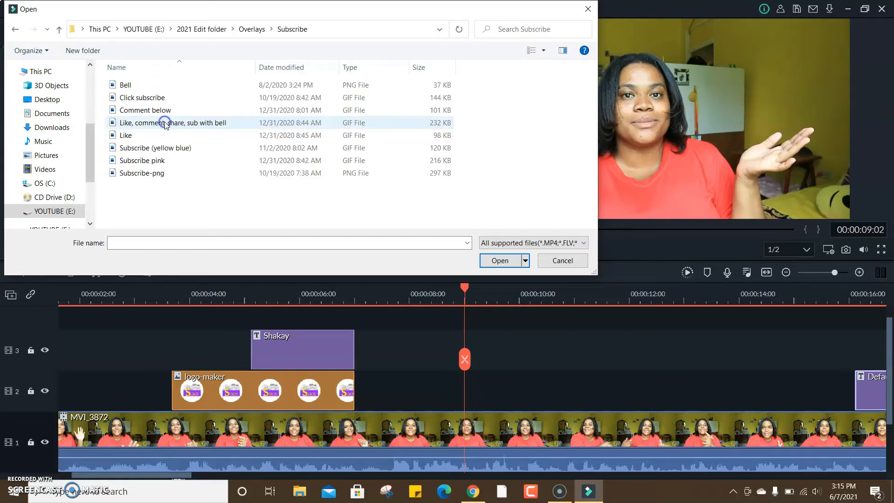
{"action": "left_click", "coordinate": [157, 173]}
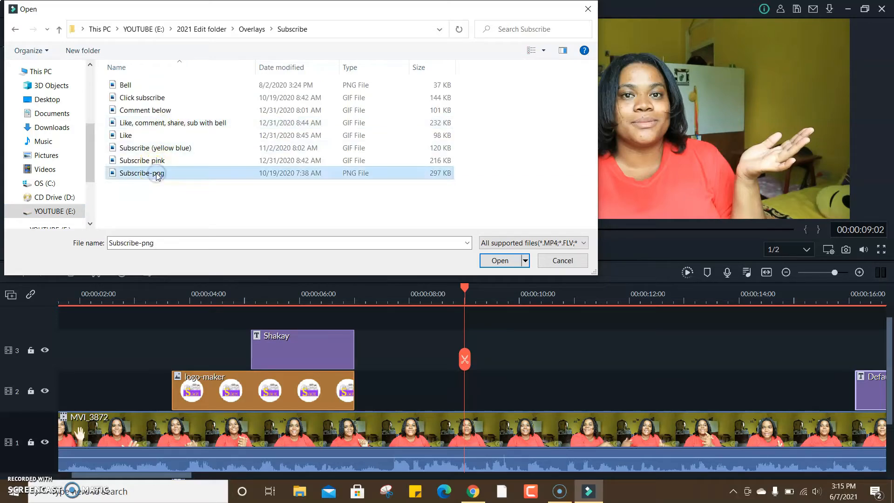
{"action": "left_click", "coordinate": [133, 90], "text": "ctrl"}
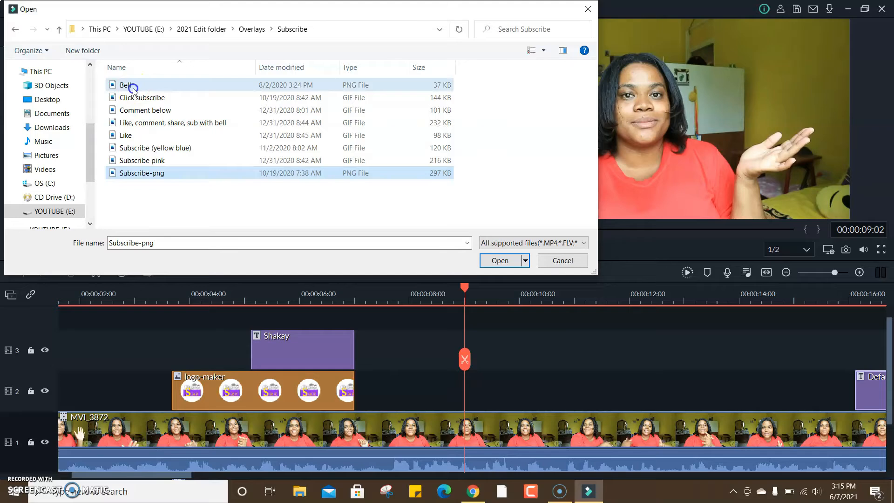
{"action": "left_click", "coordinate": [505, 261]}
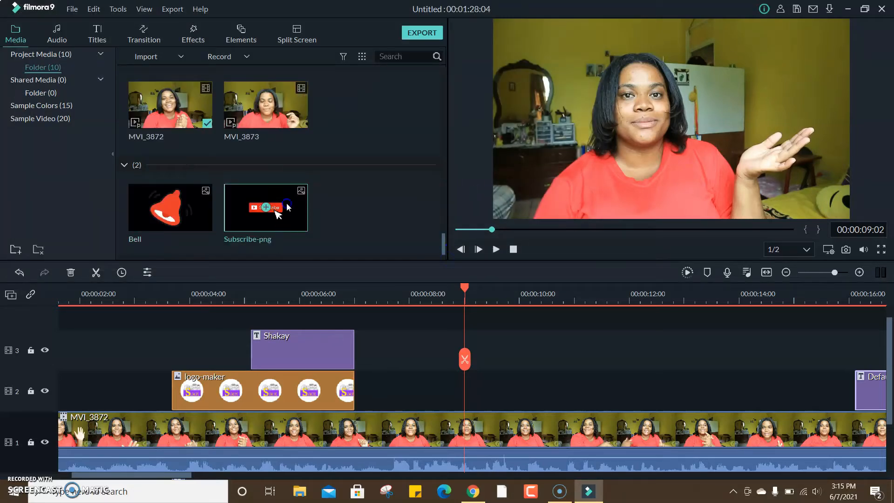
- Place Subscribe-png on video track 2 at 00:00:09:02 and move it beside the speaker, at the right of the picture
{"action": "left_click_drag", "start_coordinate": [482, 303], "coordinate": [473, 389]}
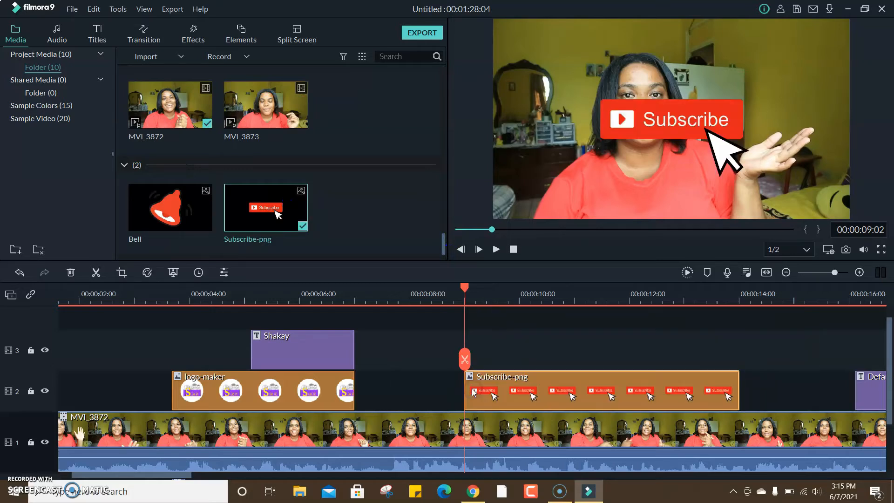
{"action": "left_click_drag", "start_coordinate": [586, 105], "coordinate": [719, 116]}
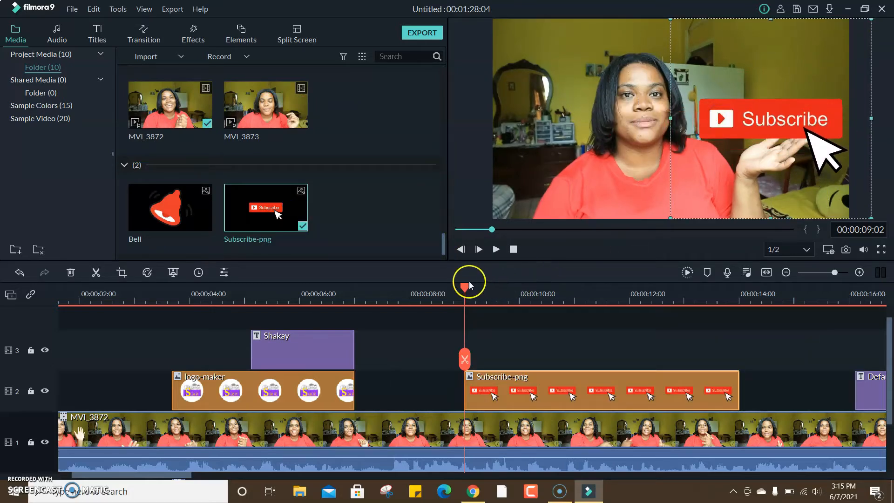
- Place Bell on video track 3 at 00:00:10:06, and shrink it onto the upper-right corner of the Subscribe graphic
{"action": "left_click", "coordinate": [456, 286]}
{"action": "key", "text": "space"}
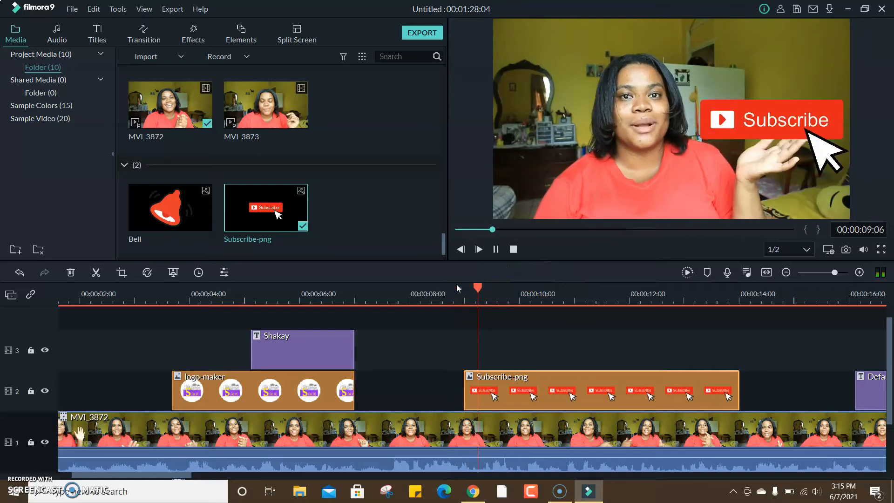
{"action": "key", "text": "space"}
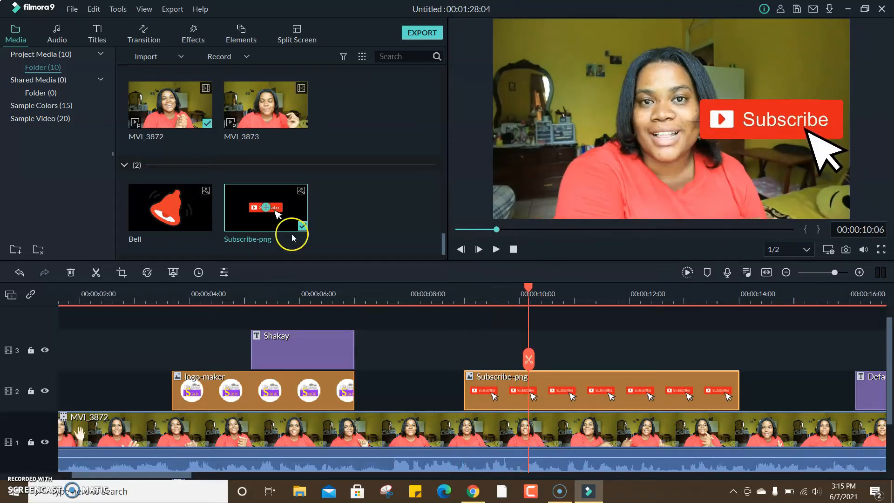
{"action": "left_click_drag", "start_coordinate": [199, 203], "coordinate": [532, 354]}
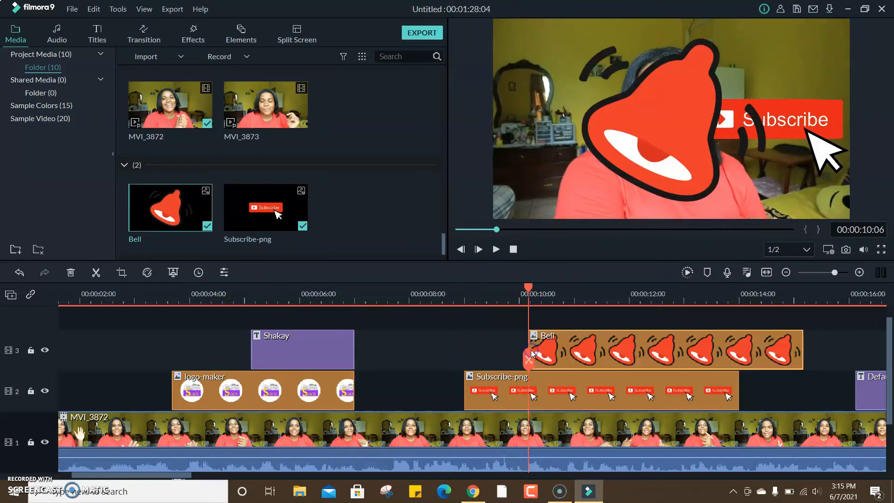
{"action": "left_click", "coordinate": [639, 93]}
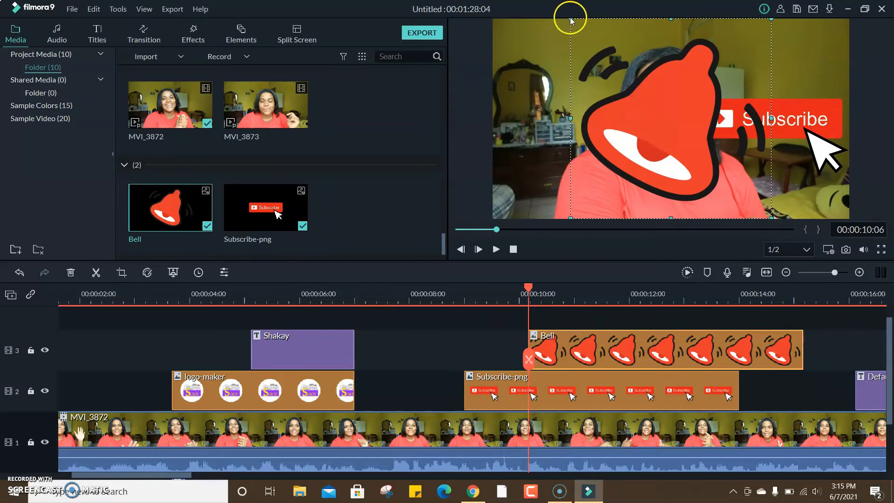
{"action": "left_click_drag", "start_coordinate": [570, 18], "coordinate": [836, 99]}
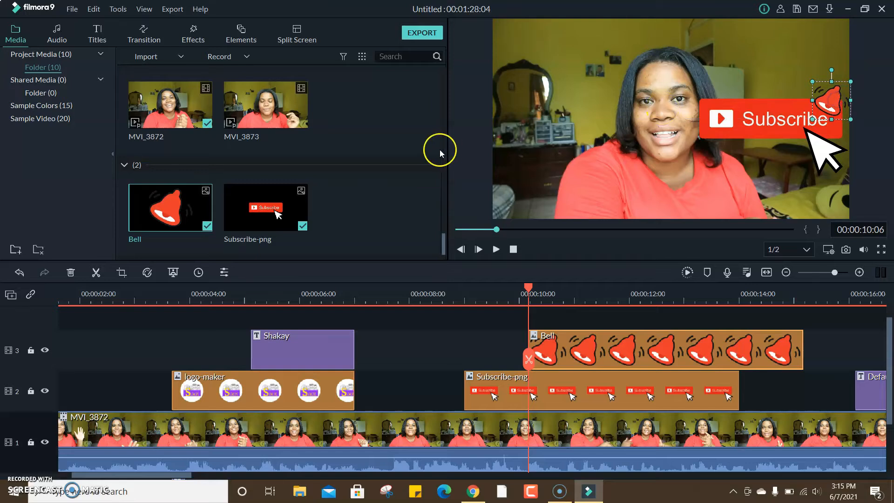
{"action": "key", "text": "space"}
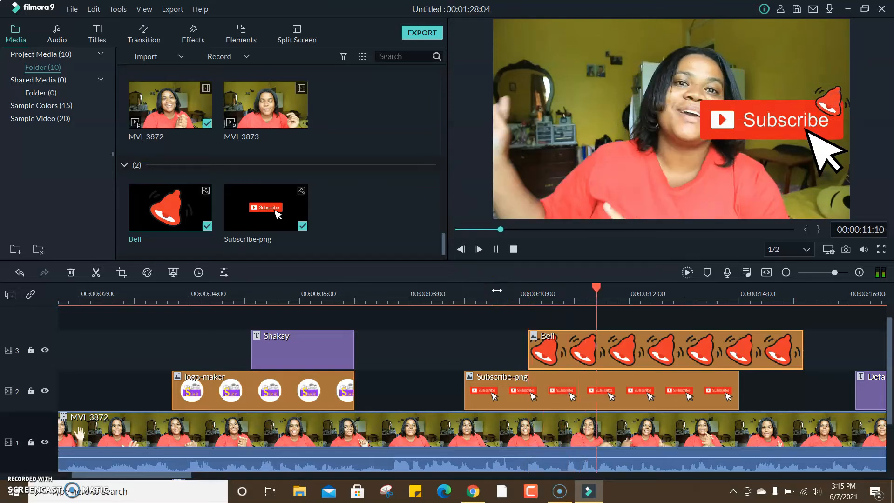
- Trim the Subscribe-png and Bell clips on tracks 2 and 3 to end together at 00:00:12:14
{"action": "left_click", "coordinate": [716, 357]}
{"action": "left_click", "coordinate": [719, 409]}
{"action": "left_click_drag", "start_coordinate": [739, 388], "coordinate": [660, 389]}
{"action": "left_click", "coordinate": [797, 350]}
{"action": "left_click_drag", "start_coordinate": [803, 349], "coordinate": [661, 364]}
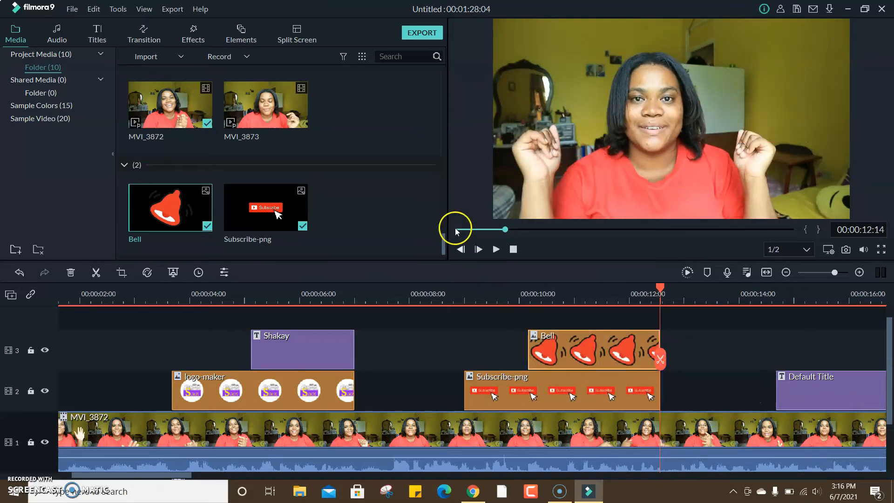
- Place sub with bell on video track 4, aligned with the start of Subscribe-png, and detach its audio
{"action": "left_click_drag", "start_coordinate": [444, 251], "coordinate": [444, 193]}
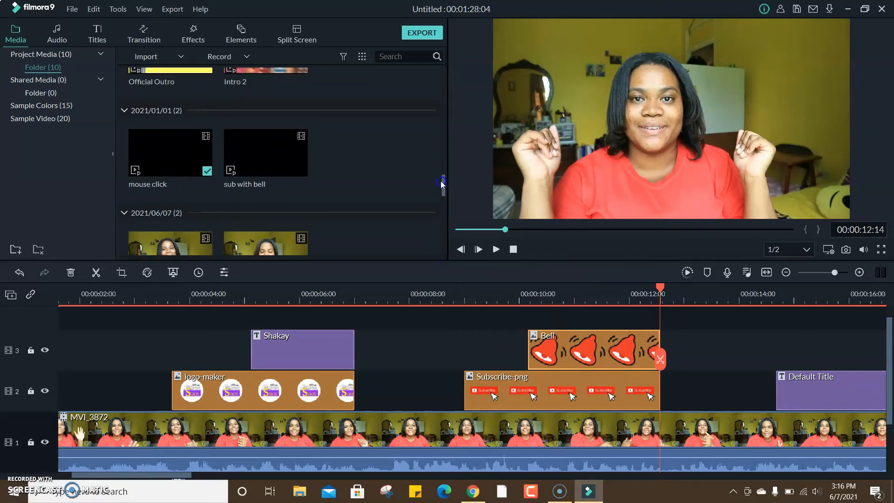
{"action": "left_click_drag", "start_coordinate": [284, 139], "coordinate": [469, 323]}
{"action": "right_click", "coordinate": [488, 340]}
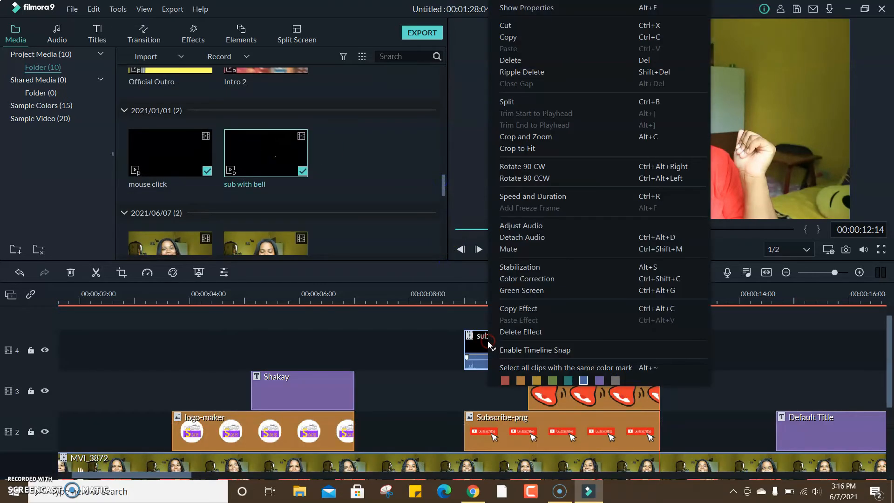
{"action": "left_click", "coordinate": [524, 249]}
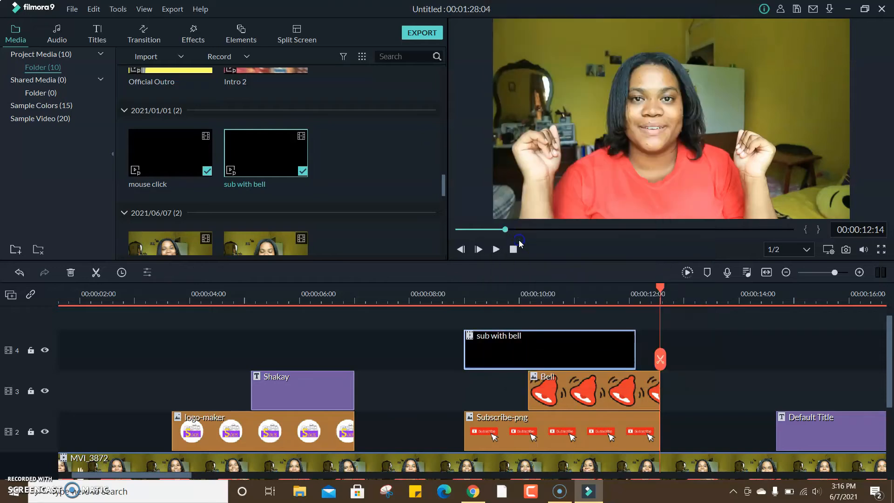
- Try deleting the video part of sub with bell and realigning Bell with the end of Subscribe-png, and undo both changes
{"action": "key", "text": "ctrl+z"}
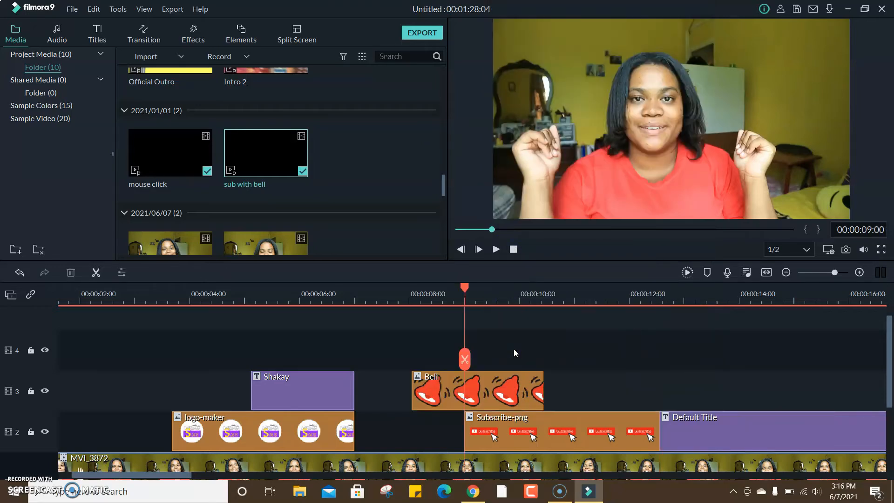
{"action": "left_click_drag", "start_coordinate": [491, 384], "coordinate": [590, 379]}
{"action": "left_click_drag", "start_coordinate": [469, 291], "coordinate": [453, 288]}
{"action": "key", "text": "space"}
{"action": "key", "text": "space"}
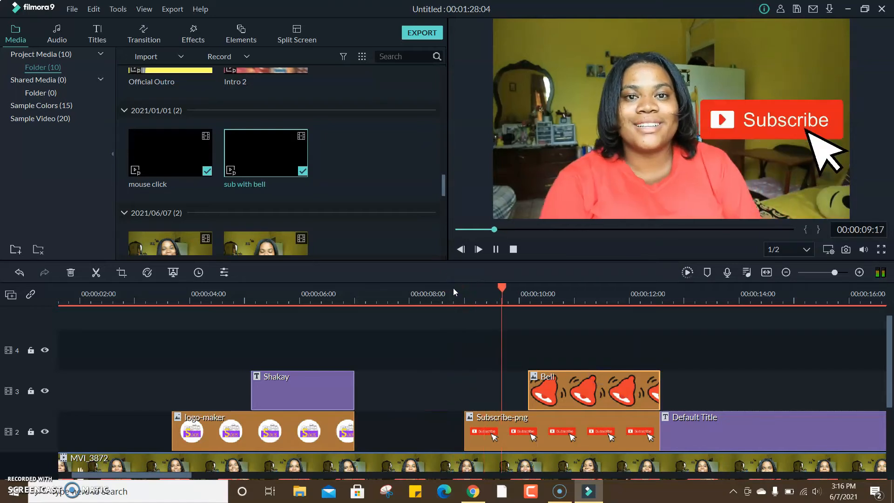
{"action": "left_click", "coordinate": [19, 272]}
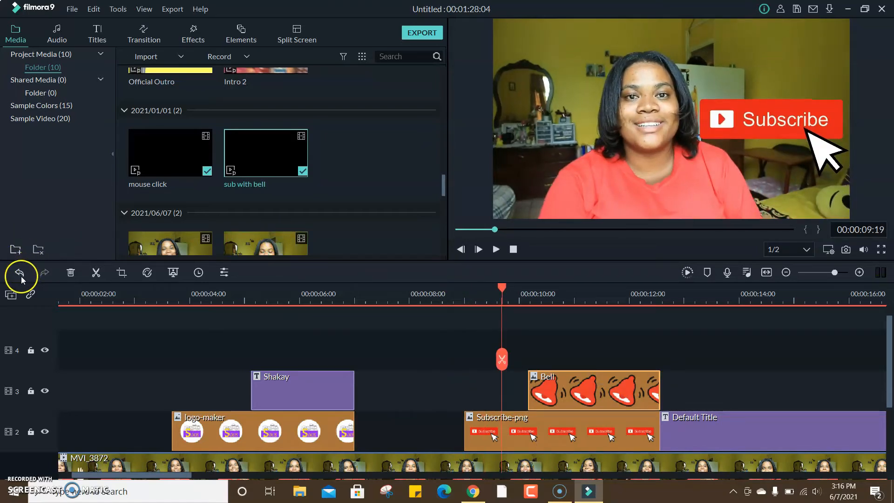
{"action": "left_click", "coordinate": [20, 273]}
- Move the video part of sub with bell on track 4 clear of the Bell and Subscribe-png clips and delete it
{"action": "left_click", "coordinate": [473, 364]}
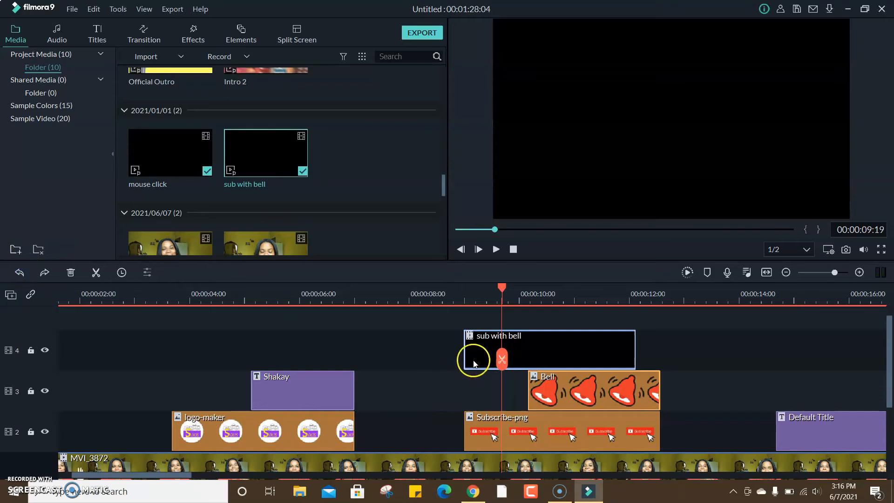
{"action": "left_click_drag", "start_coordinate": [479, 362], "coordinate": [824, 363]}
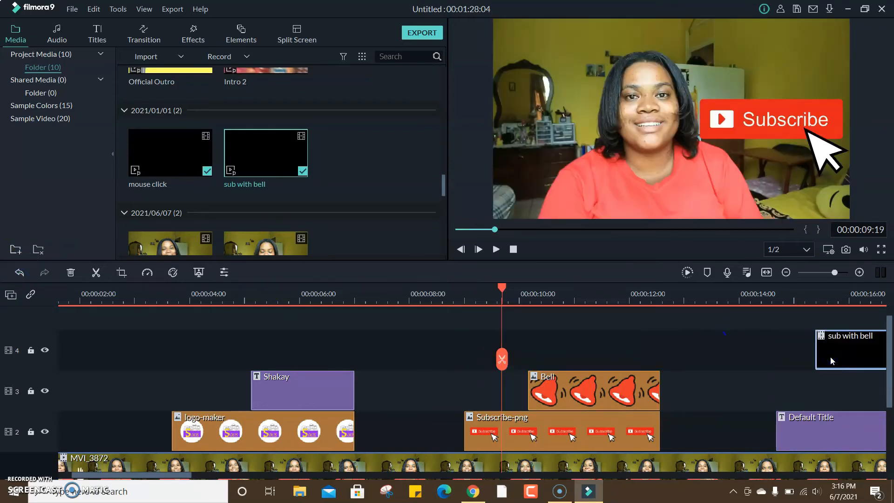
{"action": "key", "text": "Delete"}
{"action": "left_click", "coordinate": [478, 395]}
{"action": "double_click", "coordinate": [328, 394]}
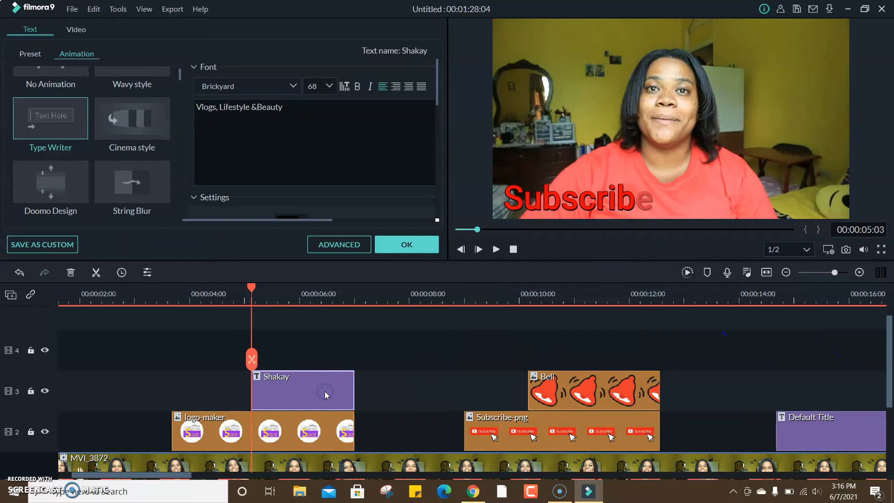
- Remove Default Title from track 2 and split the MVI_3872 clip at 00:00:23:05
{"action": "left_click_drag", "start_coordinate": [251, 291], "coordinate": [662, 293]}
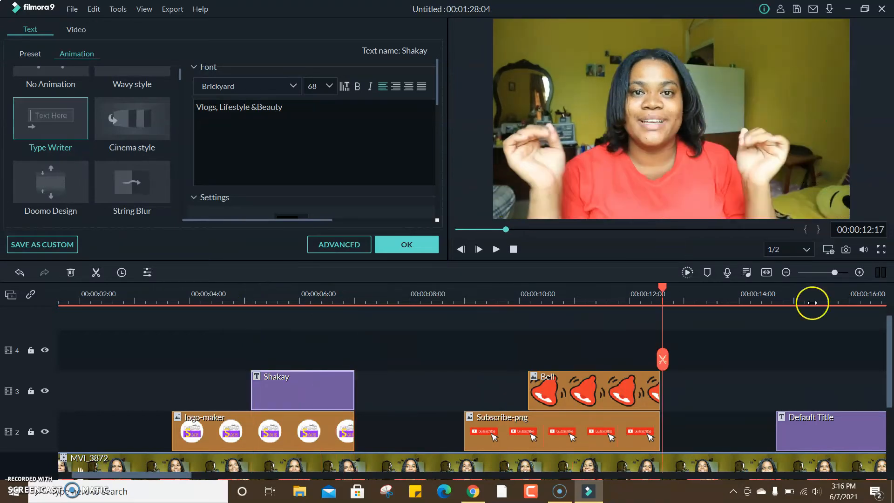
{"action": "left_click_drag", "start_coordinate": [890, 332], "coordinate": [890, 375]}
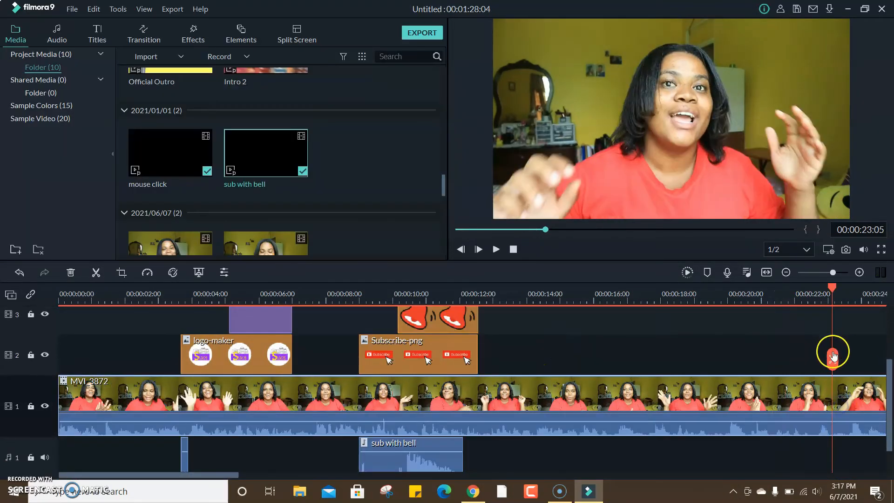
{"action": "scroll", "coordinate": [509, 305], "scroll_direction": "down", "scroll_amount": 2}
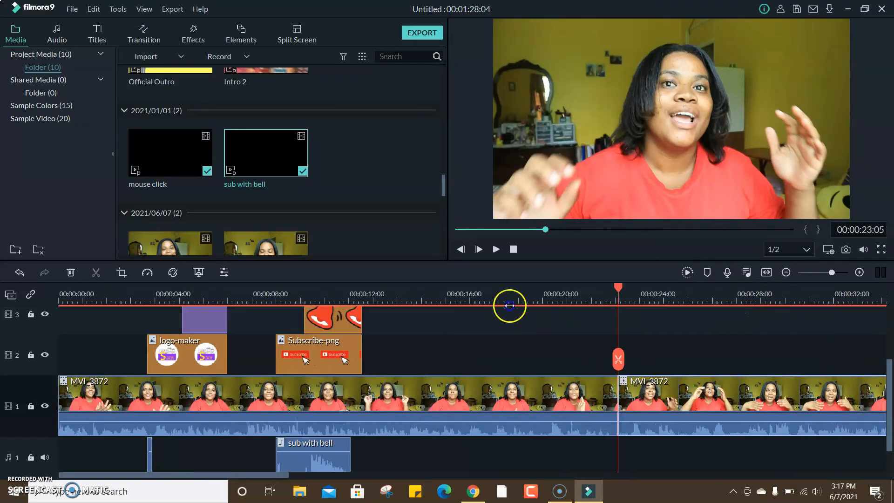
{"action": "scroll", "coordinate": [535, 299], "scroll_direction": "down", "scroll_amount": 2}
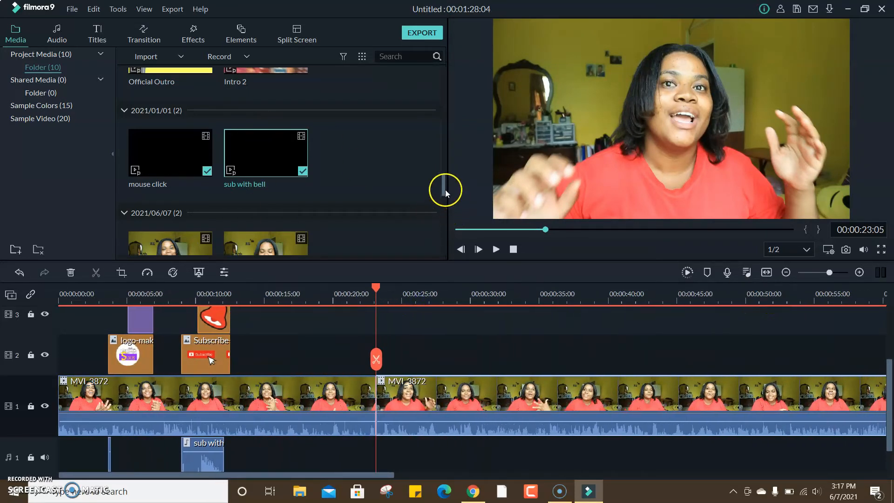
- Preview Intro 2 from the project media and insert it on video track 1 at the MVI_3872 split
{"action": "left_click_drag", "start_coordinate": [445, 189], "coordinate": [444, 175]}
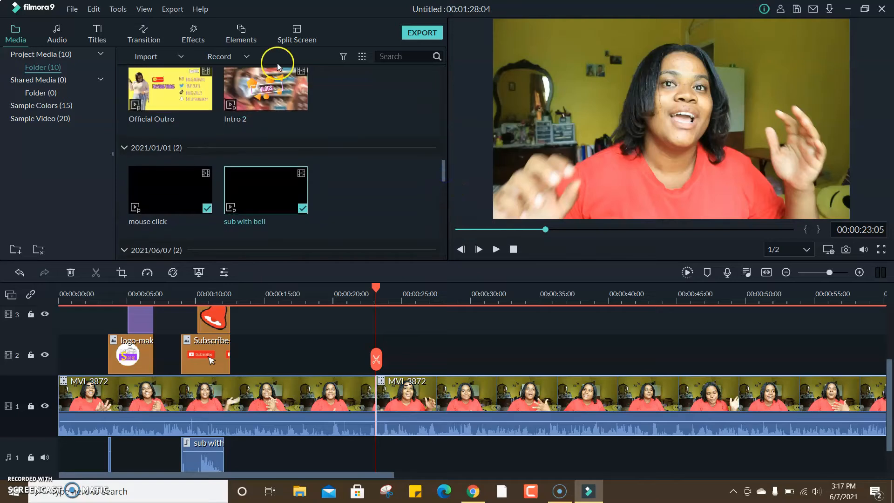
{"action": "double_click", "coordinate": [295, 80]}
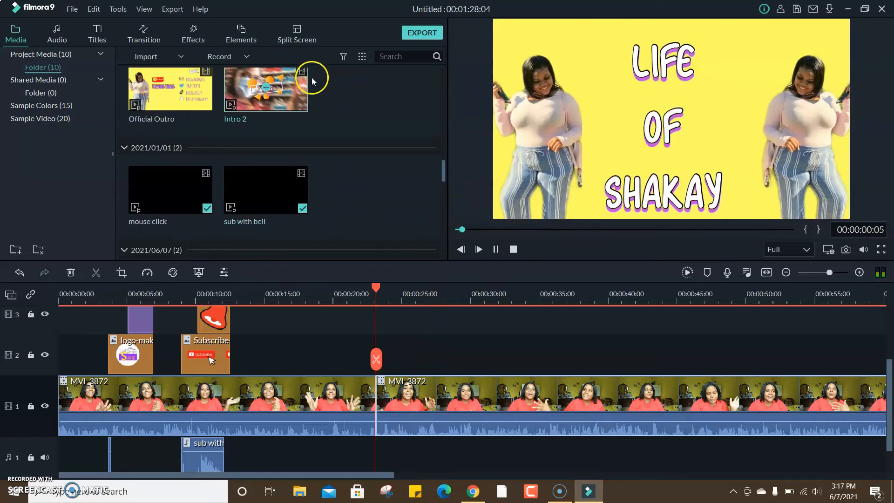
{"action": "left_click_drag", "start_coordinate": [300, 90], "coordinate": [383, 403]}
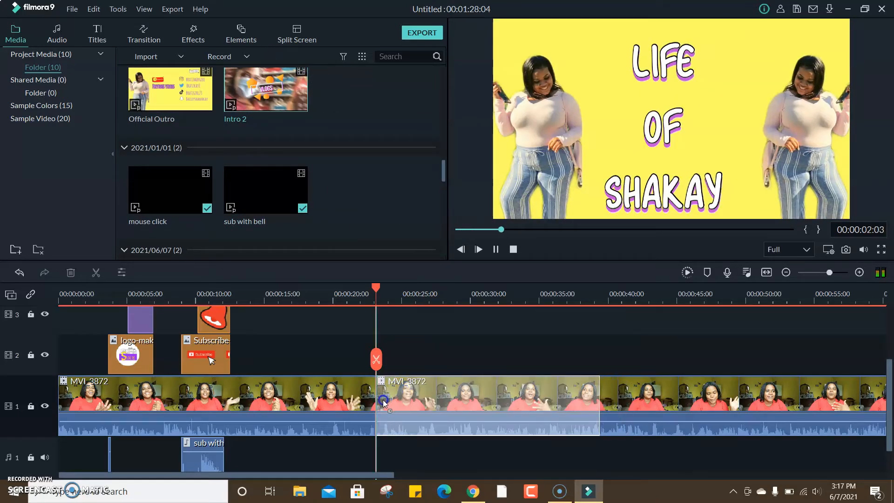
{"action": "left_click", "coordinate": [489, 396]}
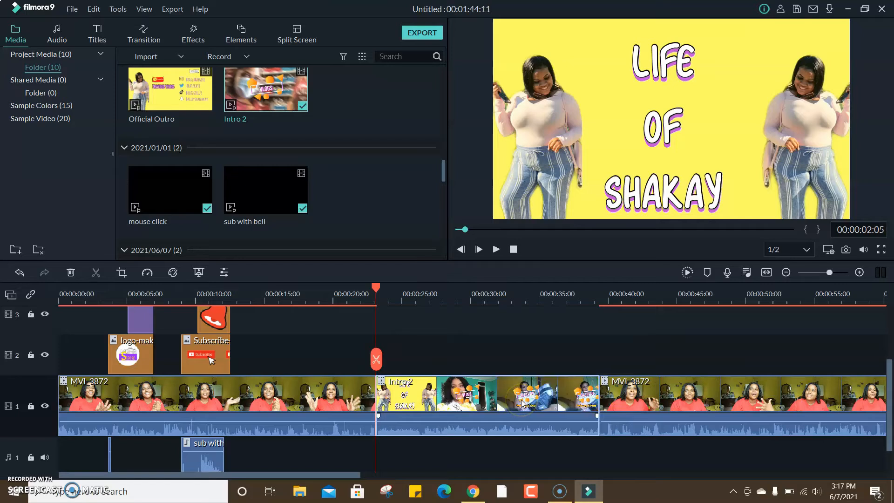
- Try moving Intro 2 away from the split on track 1, and undo the move and the insertion
{"action": "left_click", "coordinate": [463, 408]}
{"action": "left_click_drag", "start_coordinate": [463, 408], "coordinate": [612, 422]}
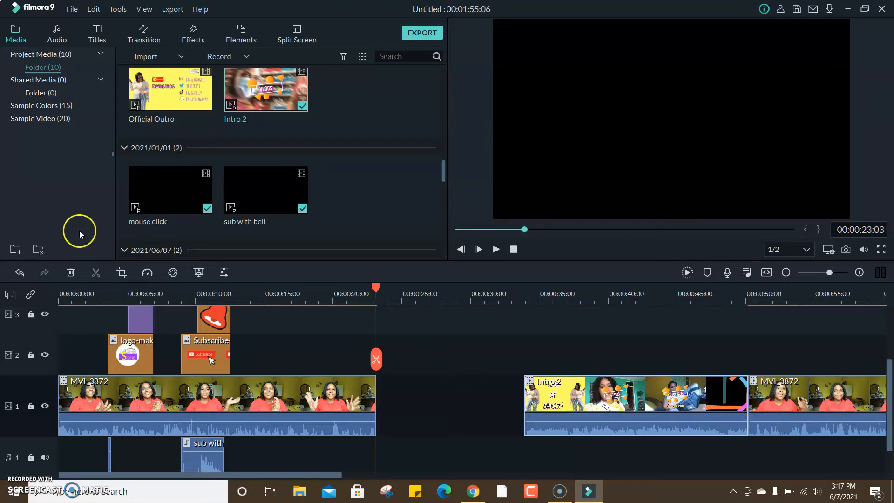
{"action": "left_click", "coordinate": [20, 273]}
{"action": "left_click", "coordinate": [20, 273]}
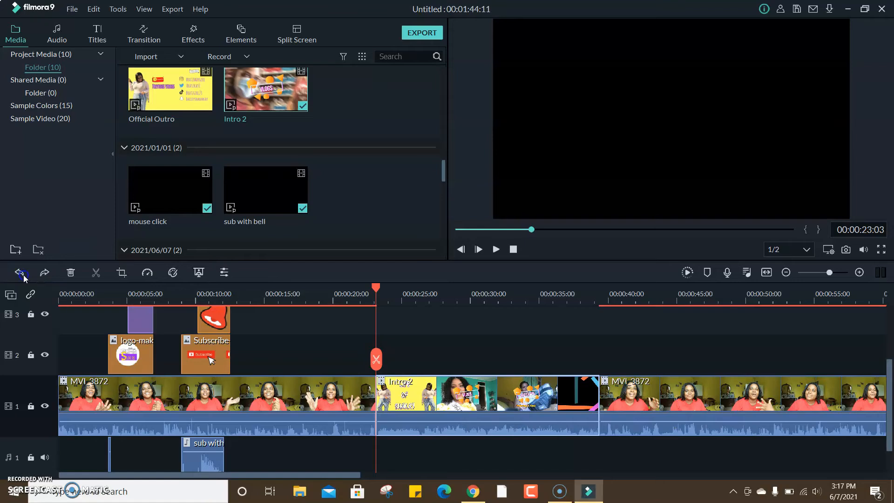
- Try inserting Intro 2 inside the second MVI_3872 clip at about 00:00:28:00 and shifting it about two seconds earlier, and undo both
{"action": "left_click_drag", "start_coordinate": [240, 115], "coordinate": [445, 392]}
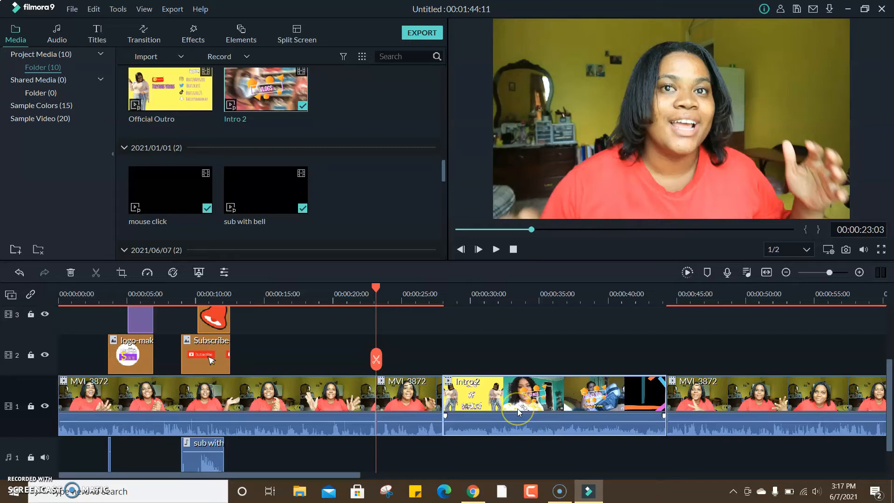
{"action": "left_click_drag", "start_coordinate": [518, 409], "coordinate": [490, 406]}
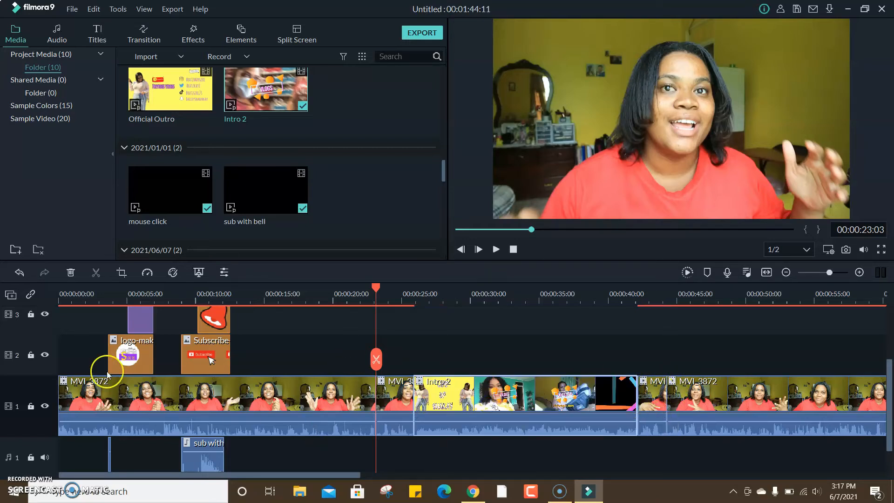
{"action": "left_click", "coordinate": [21, 275]}
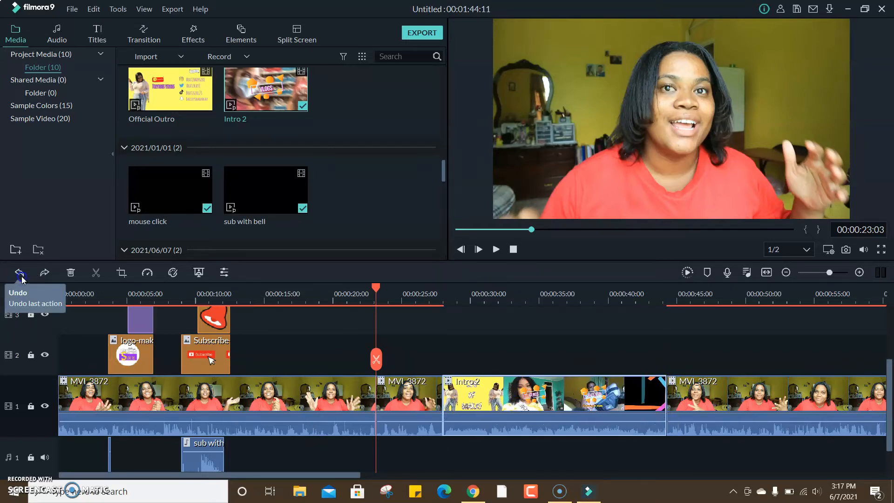
{"action": "left_click", "coordinate": [20, 275]}
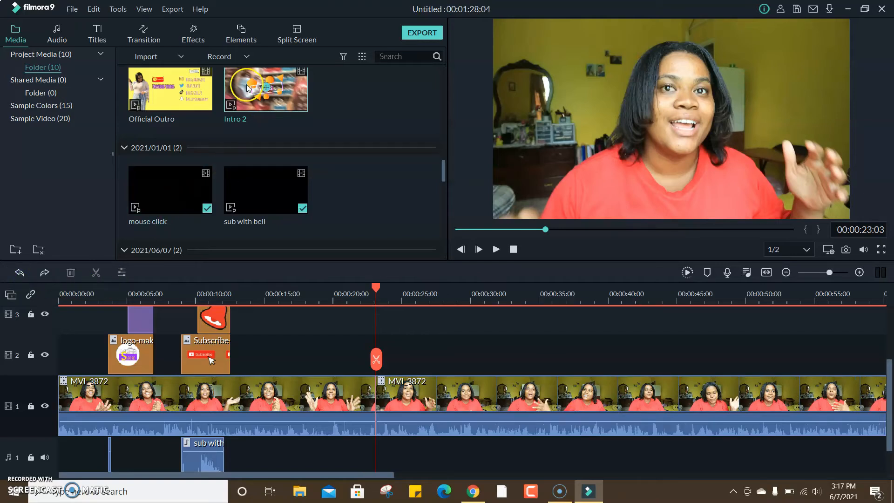
- Insert Intro 2 between the two MVI_3872 clips at 00:00:23:03 and play the opening of the video from the start
{"action": "left_click_drag", "start_coordinate": [413, 331], "coordinate": [402, 395]}
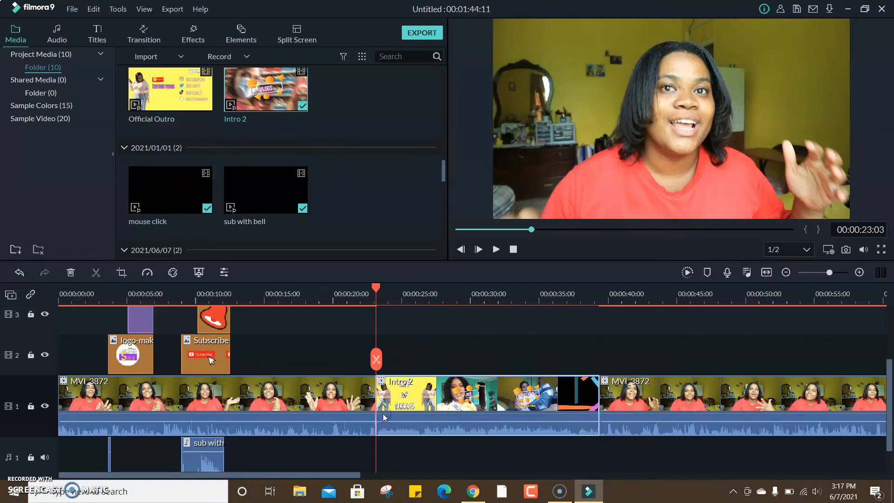
{"action": "left_click_drag", "start_coordinate": [552, 291], "coordinate": [447, 309]}
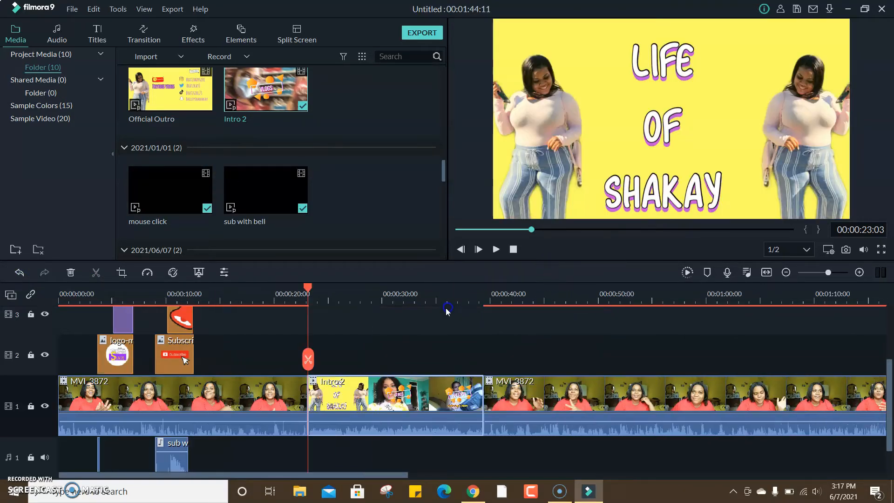
{"action": "left_click_drag", "start_coordinate": [308, 287], "coordinate": [60, 287]}
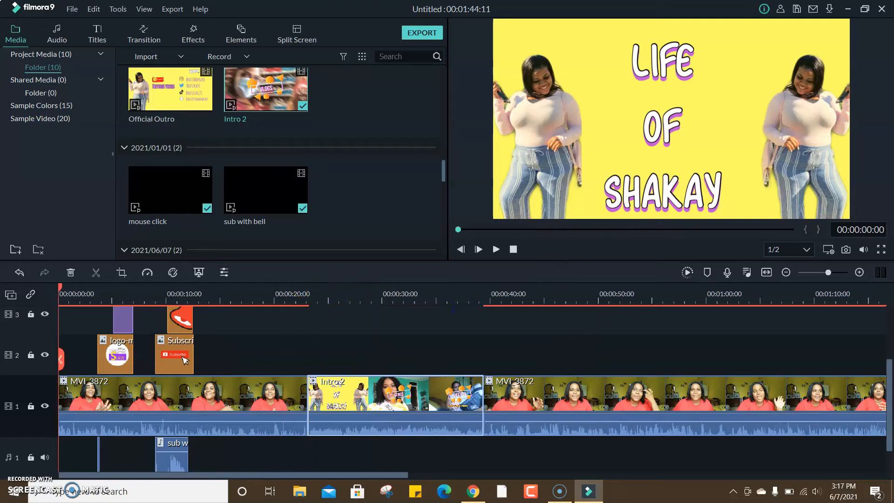
{"action": "key", "text": "space"}
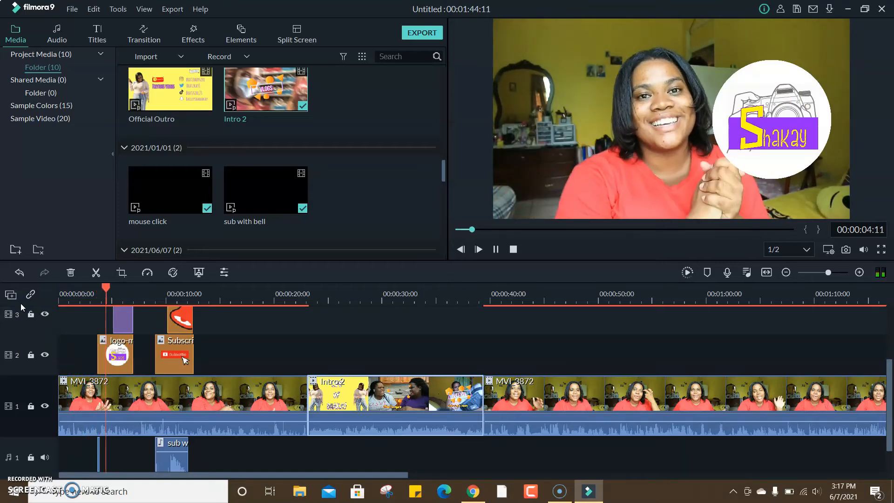
{"action": "key", "text": "space"}
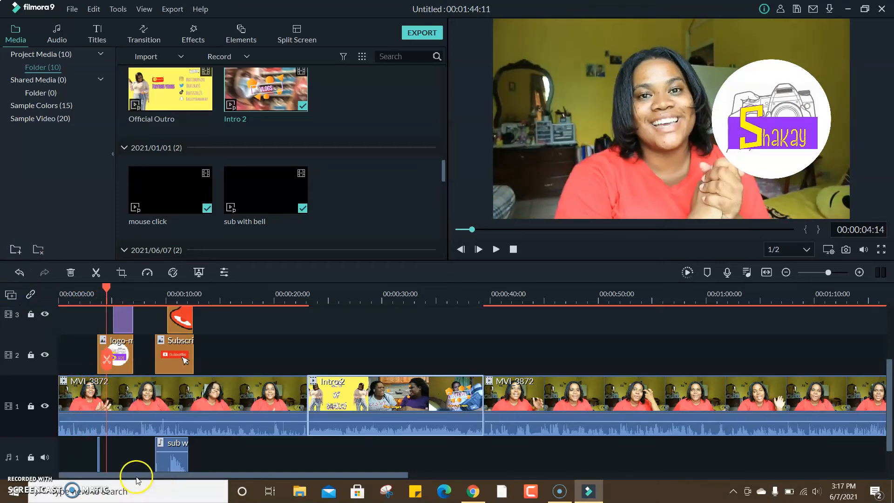
- Add a Cube transition between Intro 2 and the MVI_3872 clip after it, keeping the 00:00:02:00 duration and Overlap mode
{"action": "left_click_drag", "start_coordinate": [134, 299], "coordinate": [362, 322]}
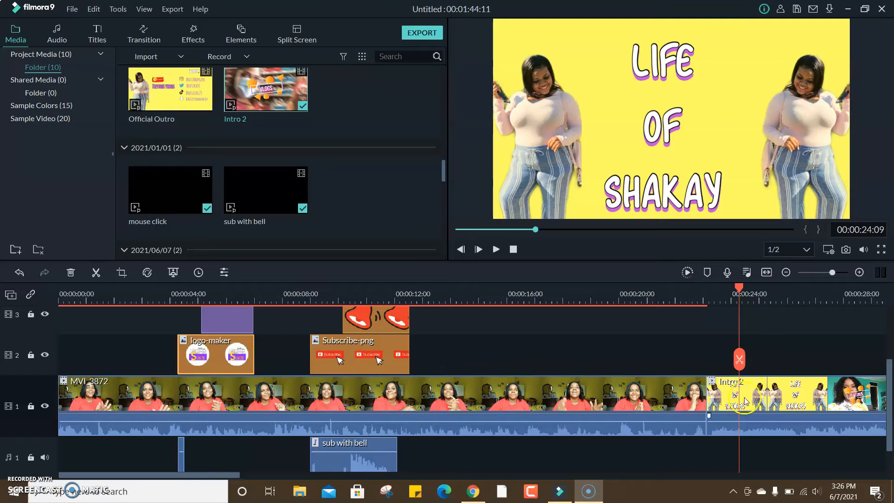
{"action": "left_click_drag", "start_coordinate": [707, 286], "coordinate": [342, 297]}
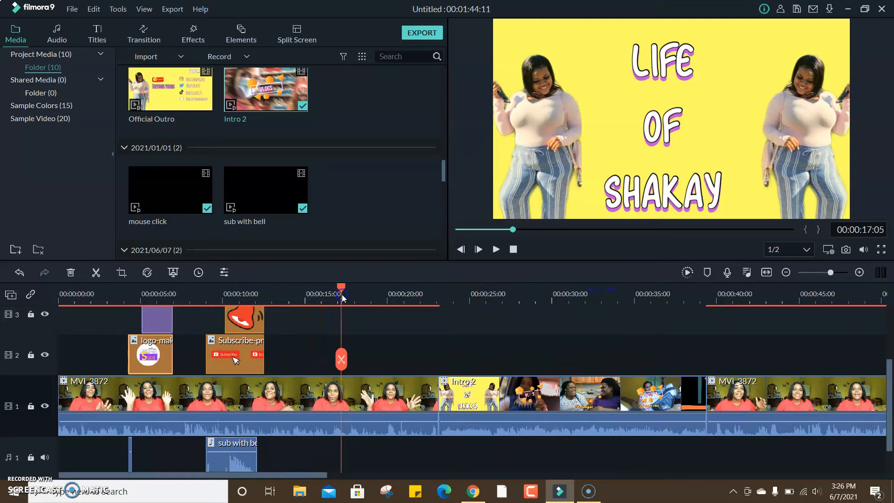
{"action": "left_click", "coordinate": [149, 33]}
{"action": "left_click", "coordinate": [50, 87]}
{"action": "left_click_drag", "start_coordinate": [491, 289], "coordinate": [298, 301]}
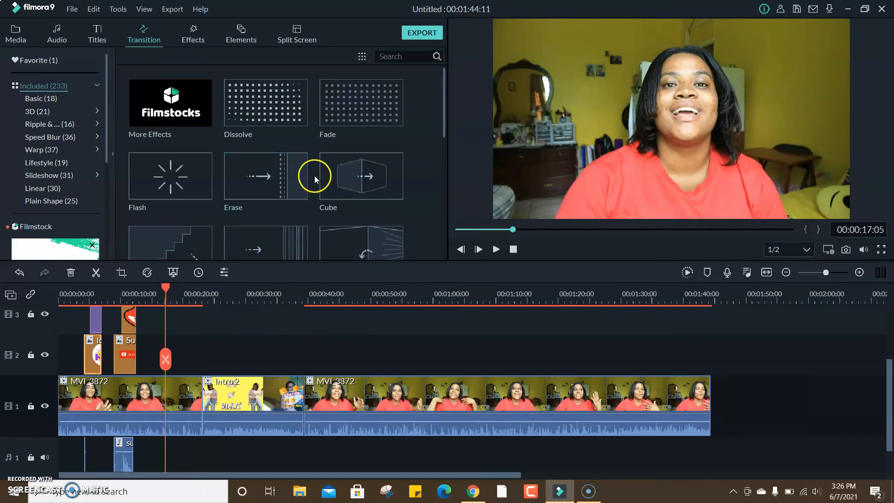
{"action": "mouse_move", "coordinate": [343, 176]}
{"action": "left_mouse_down"}
{"action": "mouse_move", "coordinate": [312, 397]}
{"action": "mouse_move", "coordinate": [355, 126]}
{"action": "mouse_move", "coordinate": [347, 173]}
{"action": "left_mouse_up"}
{"action": "left_click_drag", "start_coordinate": [334, 263], "coordinate": [305, 404]}
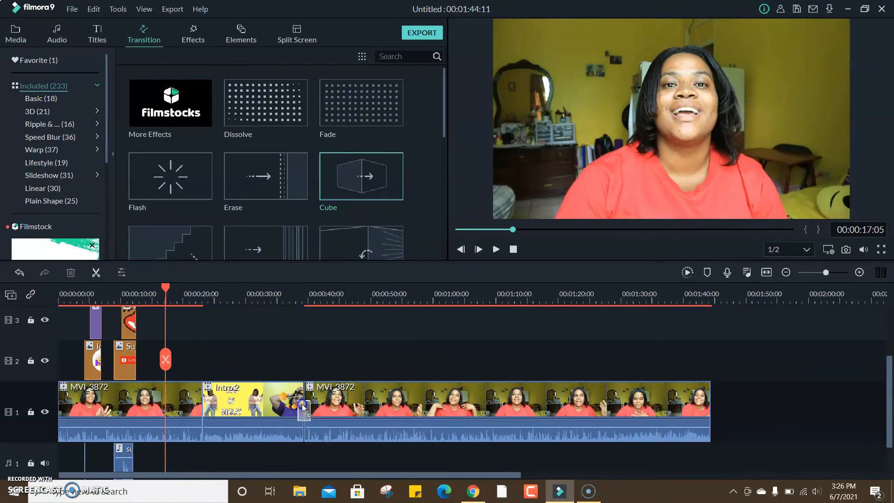
{"action": "double_click", "coordinate": [303, 410]}
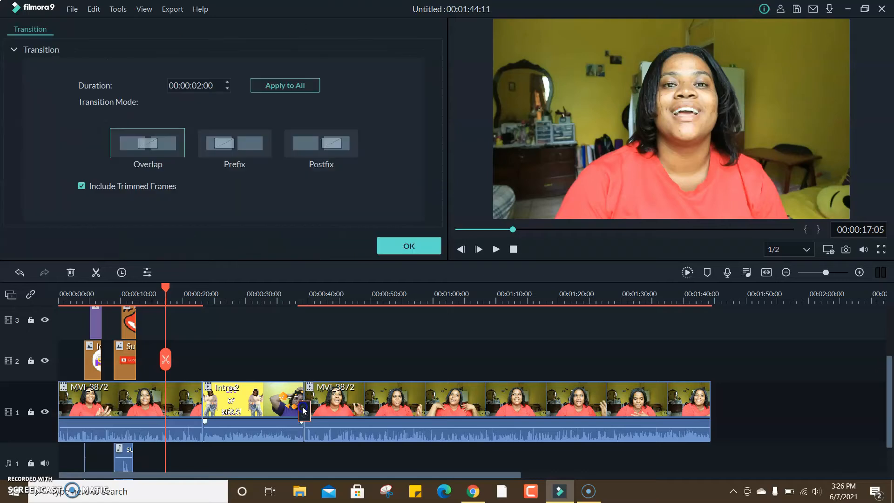
{"action": "left_click", "coordinate": [414, 239]}
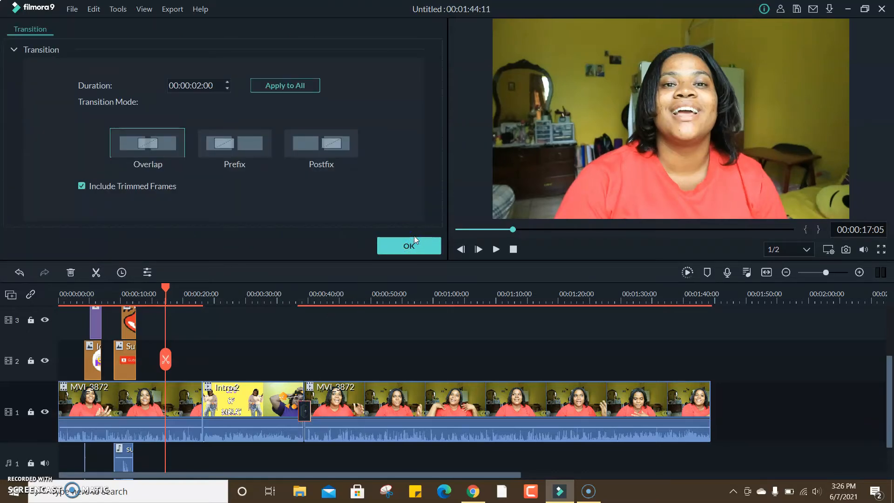
- Close the transition settings and play the video across the Cube transition from 00:00:37:14
{"action": "left_click", "coordinate": [414, 238]}
{"action": "left_click_drag", "start_coordinate": [193, 293], "coordinate": [294, 301]}
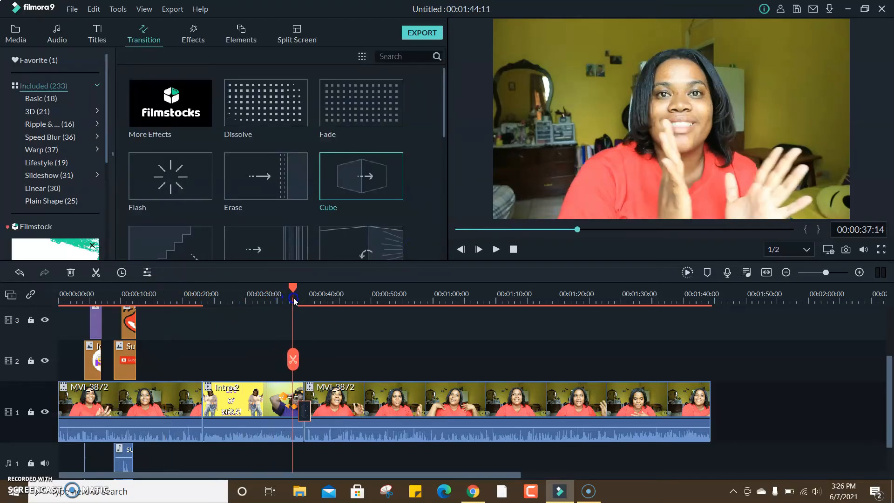
{"action": "key", "text": "space"}
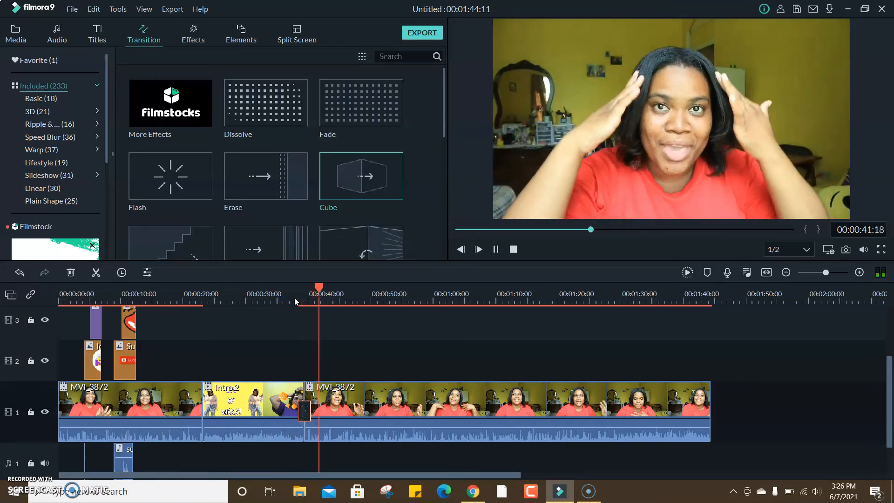
{"action": "key", "text": "space"}
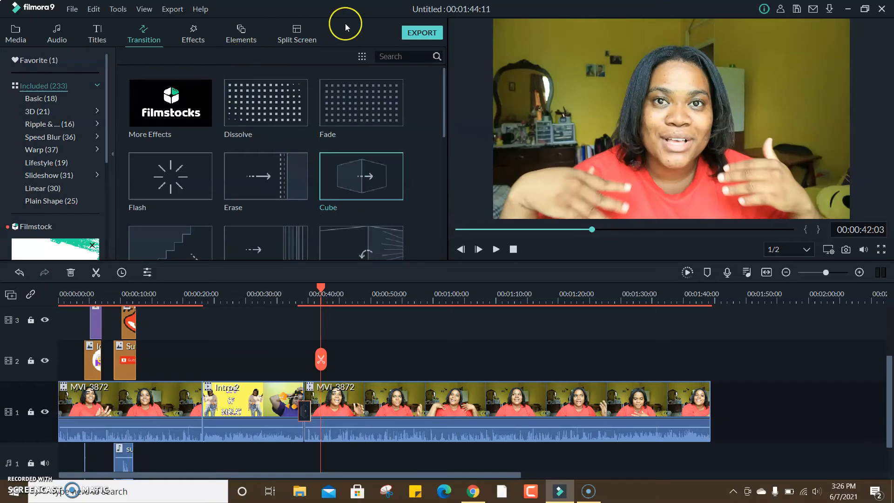
- Try adding the black thumbs-up web element to track 2 at 00:00:46:16 and open its video settings
{"action": "left_click", "coordinate": [359, 125]}
{"action": "left_click", "coordinate": [60, 37]}
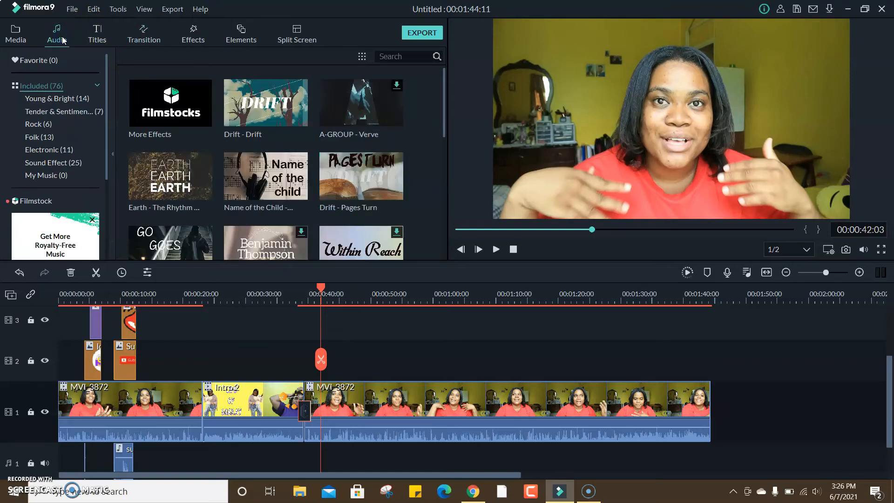
{"action": "left_click", "coordinate": [254, 41]}
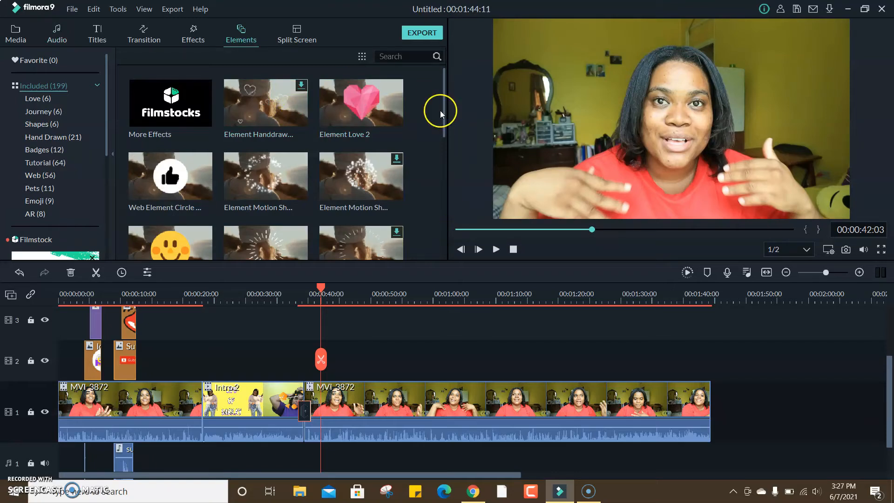
{"action": "left_click_drag", "start_coordinate": [446, 106], "coordinate": [438, 147]}
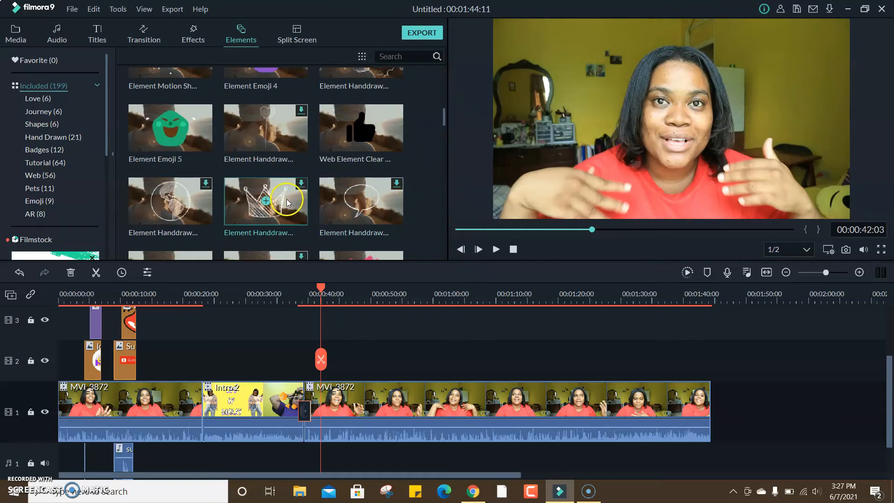
{"action": "left_click", "coordinate": [285, 180]}
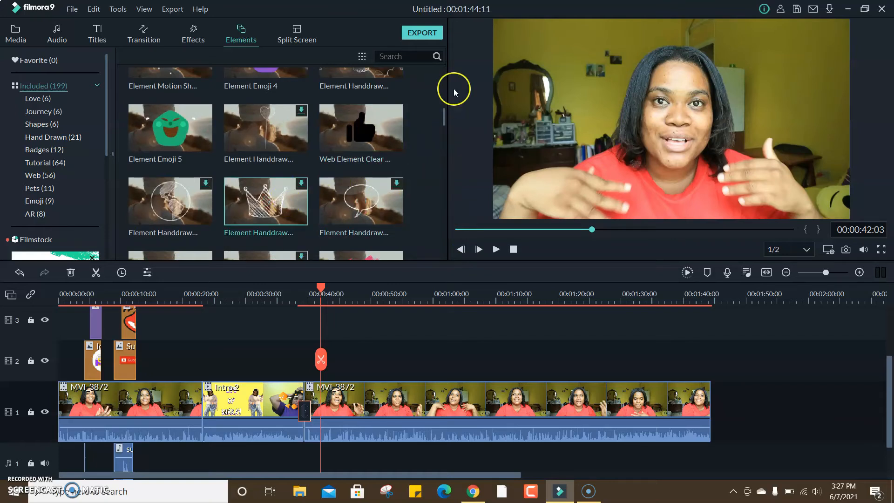
{"action": "left_click", "coordinate": [361, 140]}
{"action": "left_click_drag", "start_coordinate": [363, 187], "coordinate": [351, 370]}
{"action": "double_click", "coordinate": [359, 370]}
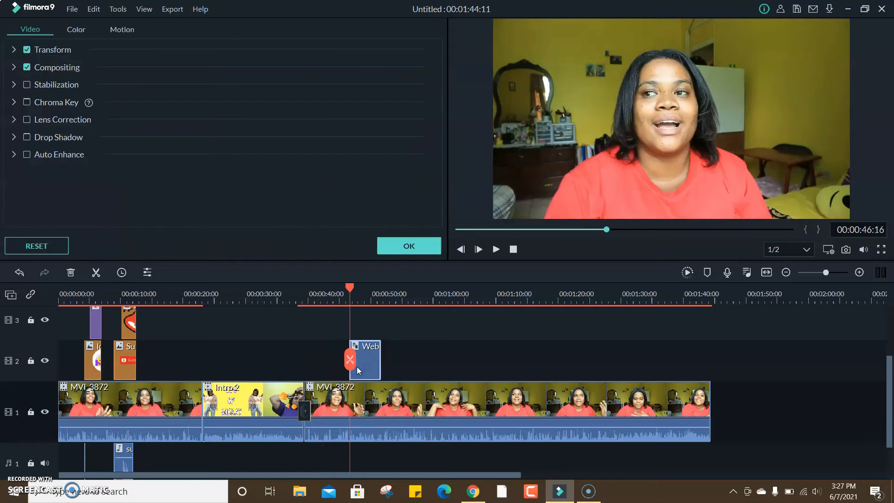
- Scale the thumbs-up element down to about half size, move it to the lower left of the frame and play it
{"action": "left_click", "coordinate": [626, 140]}
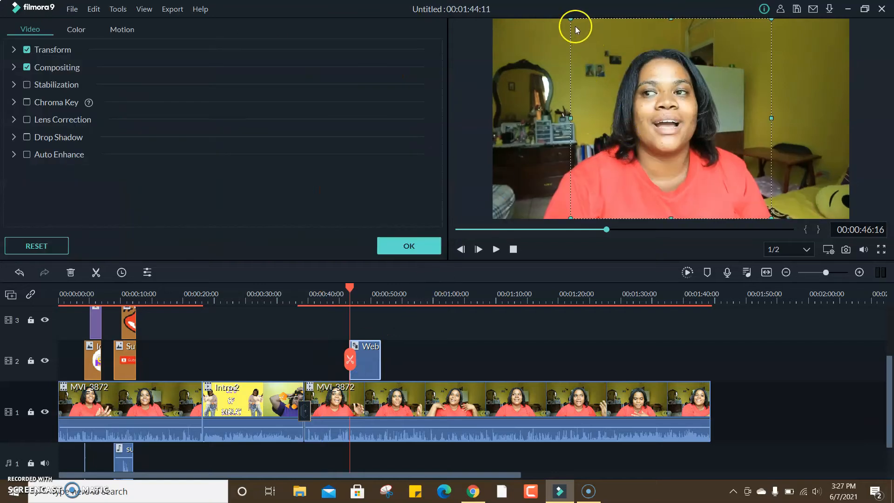
{"action": "left_click_drag", "start_coordinate": [569, 24], "coordinate": [661, 107]}
{"action": "left_click_drag", "start_coordinate": [735, 155], "coordinate": [557, 154]}
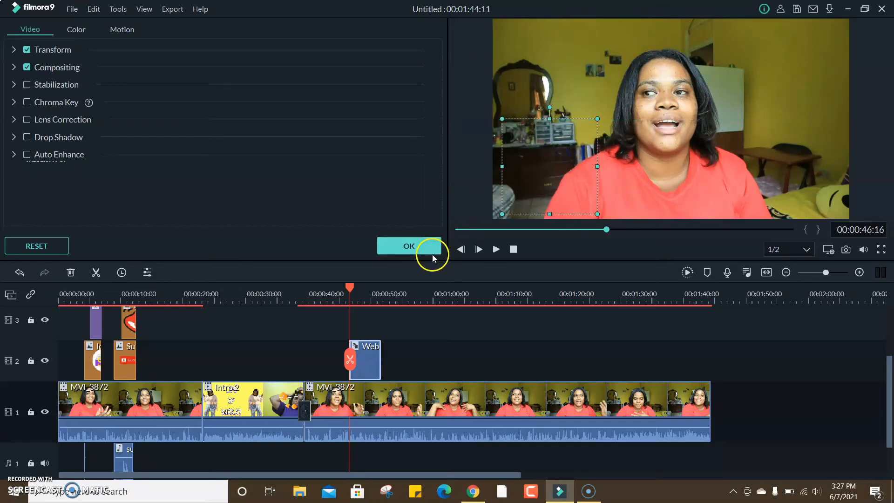
{"action": "left_click", "coordinate": [418, 241]}
{"action": "key", "text": "space"}
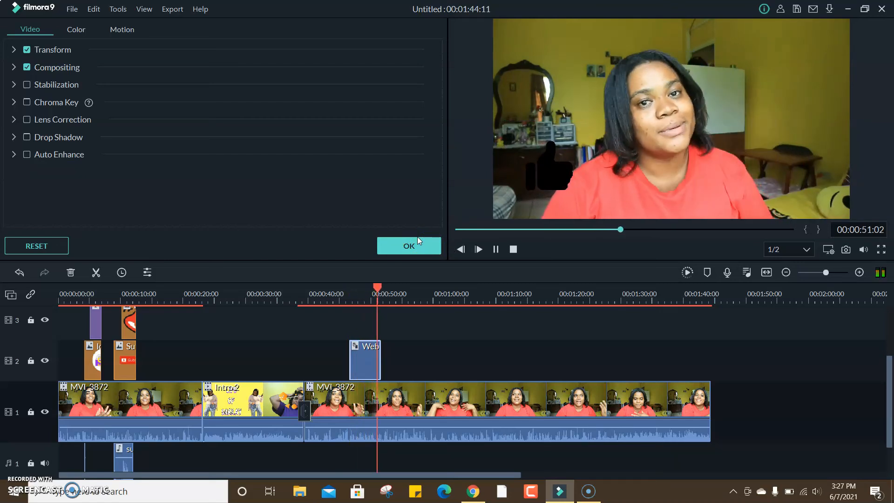
{"action": "key", "text": "space"}
- Close the thumbs-up element's settings and delete it from track 2
{"action": "left_click", "coordinate": [405, 246]}
{"action": "left_click", "coordinate": [368, 374]}
{"action": "key", "text": "Delete"}
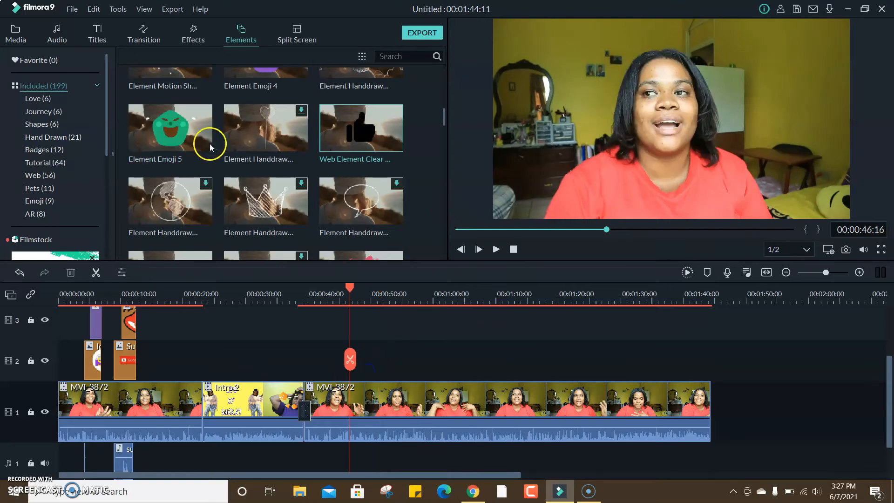
- Import the song "Rainbow. - Baby I (Vlog No Copyright Music)" from the Sounds folder under 2021 Edit folder > Overlays on the YOUTUBE (E:) drive
{"action": "left_click", "coordinate": [56, 32]}
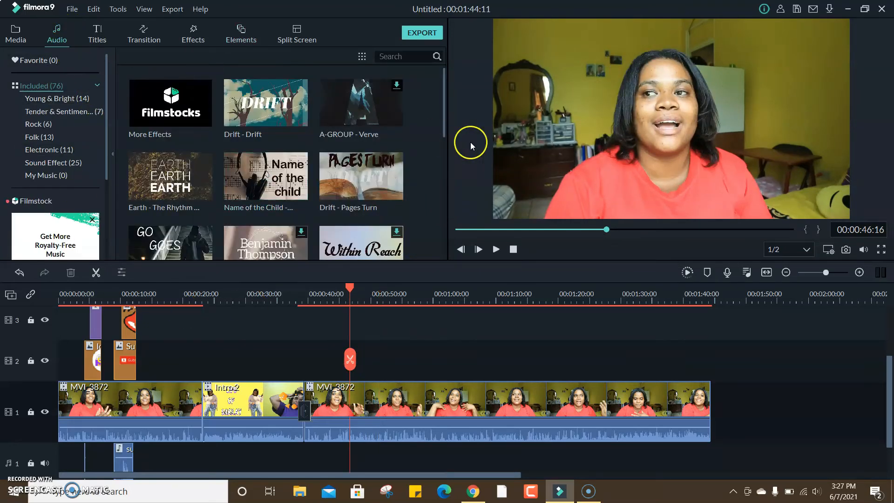
{"action": "left_click_drag", "start_coordinate": [446, 93], "coordinate": [447, 70]}
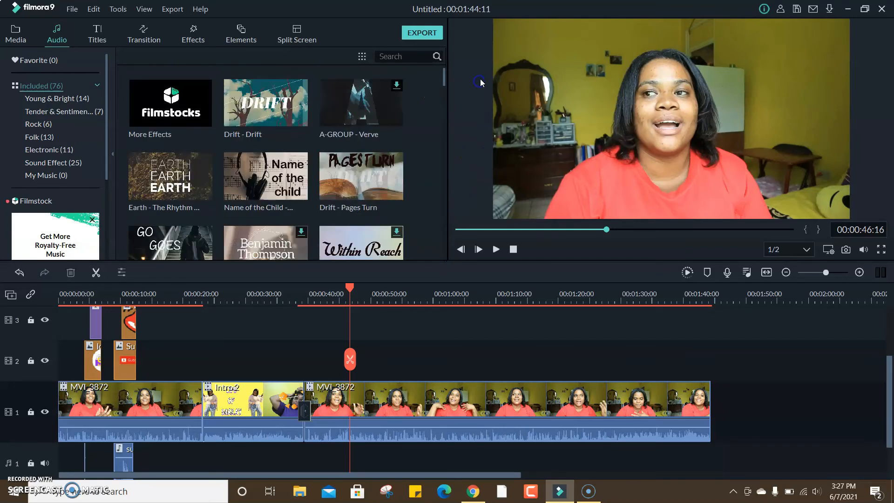
{"action": "left_click", "coordinate": [16, 37]}
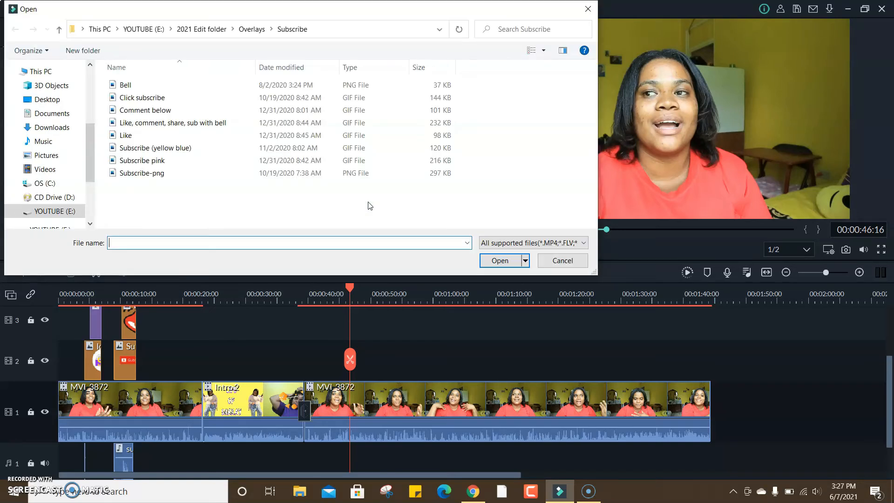
{"action": "left_click", "coordinate": [28, 212]}
{"action": "left_click", "coordinate": [278, 131]}
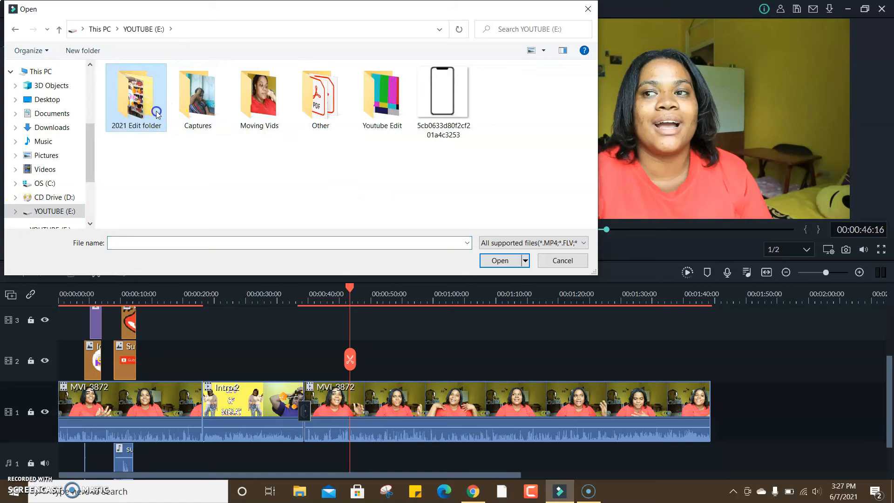
{"action": "double_click", "coordinate": [160, 114]}
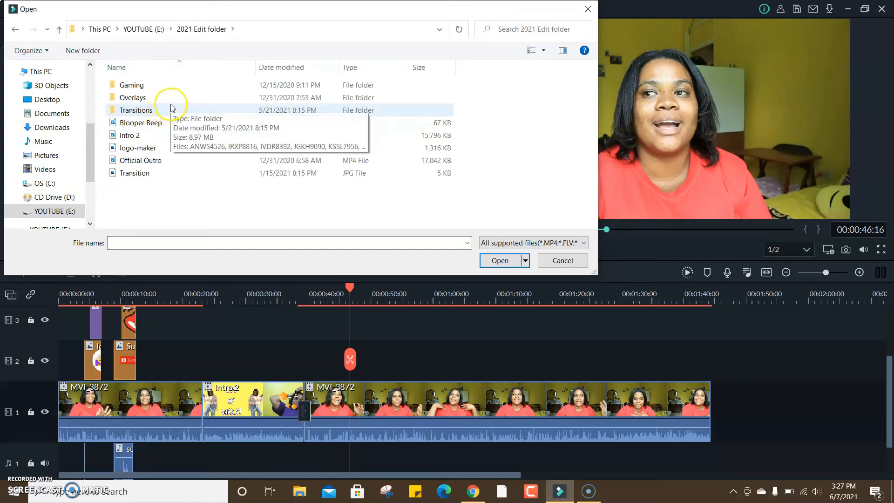
{"action": "double_click", "coordinate": [147, 99]}
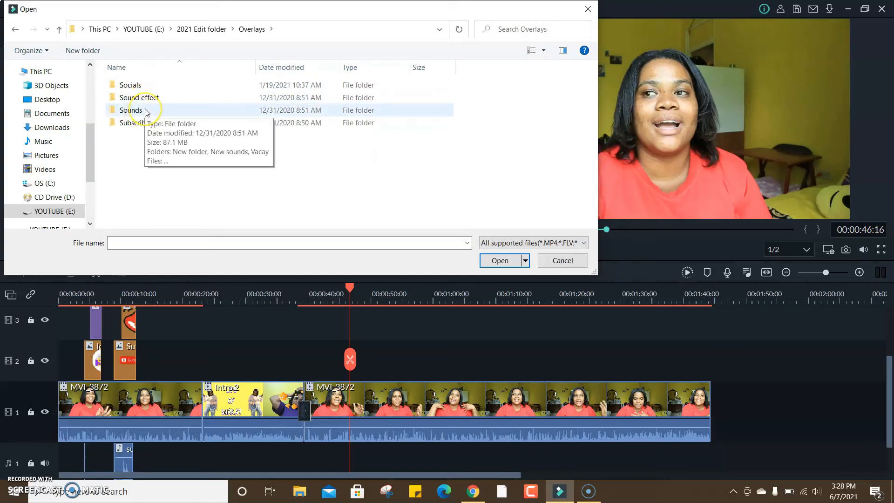
{"action": "double_click", "coordinate": [145, 111]}
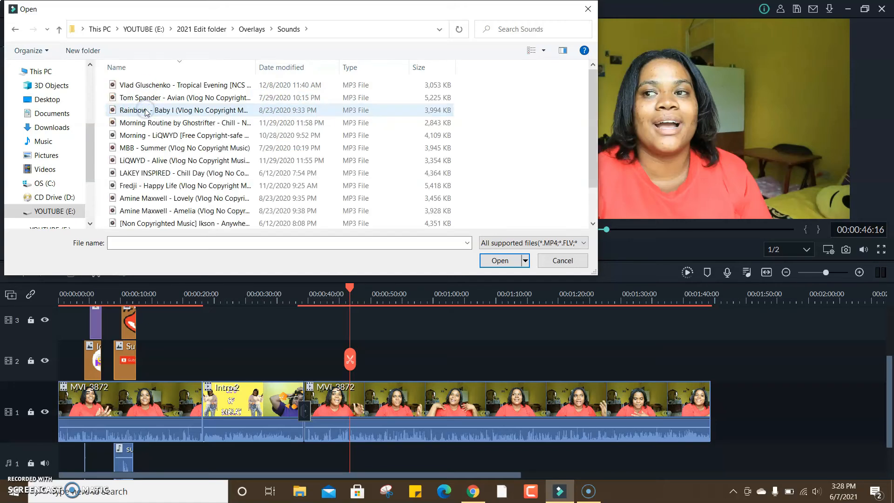
{"action": "left_click", "coordinate": [216, 149]}
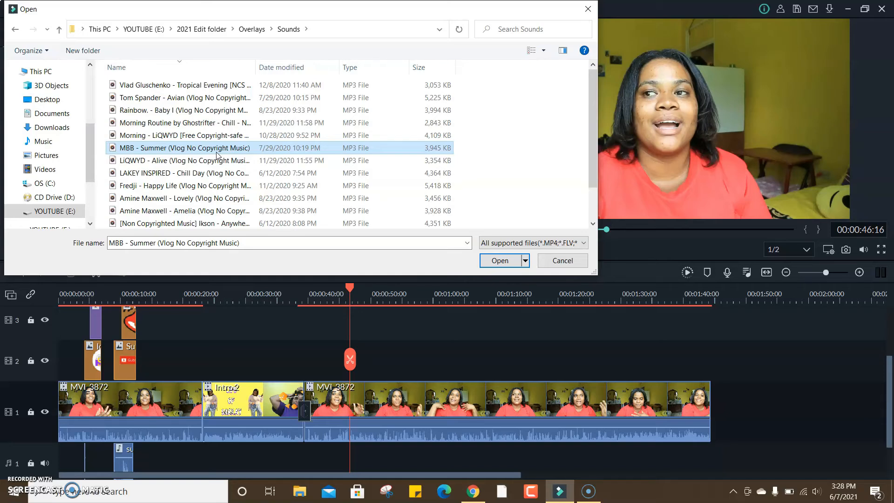
{"action": "left_click", "coordinate": [170, 112]}
{"action": "left_click", "coordinate": [501, 260]}
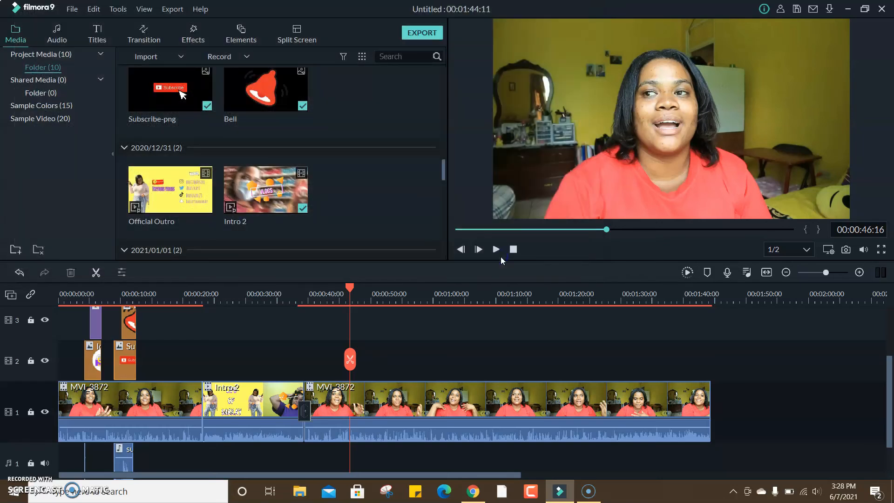
- Find the imported song "Rainbow. - Baby I" in the project media and preview its first seconds
{"action": "left_click", "coordinate": [437, 148]}
{"action": "left_click_drag", "start_coordinate": [444, 170], "coordinate": [451, 254]}
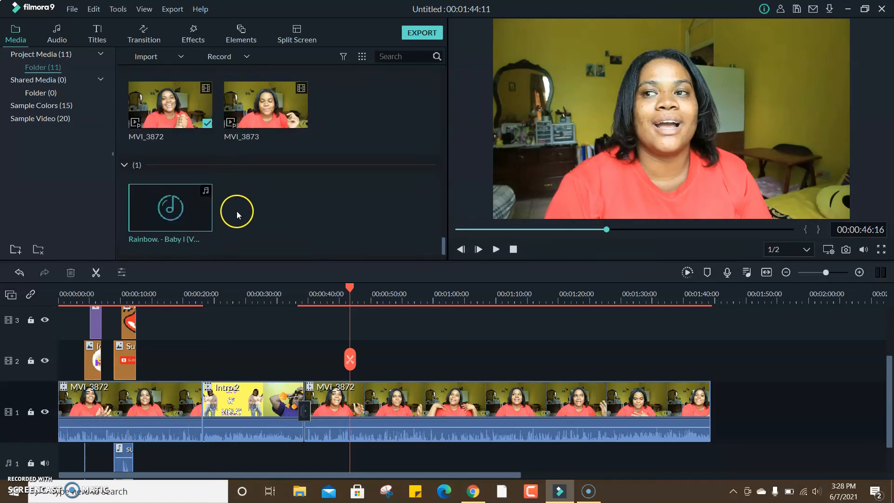
{"action": "left_click", "coordinate": [198, 197]}
{"action": "double_click", "coordinate": [205, 216]}
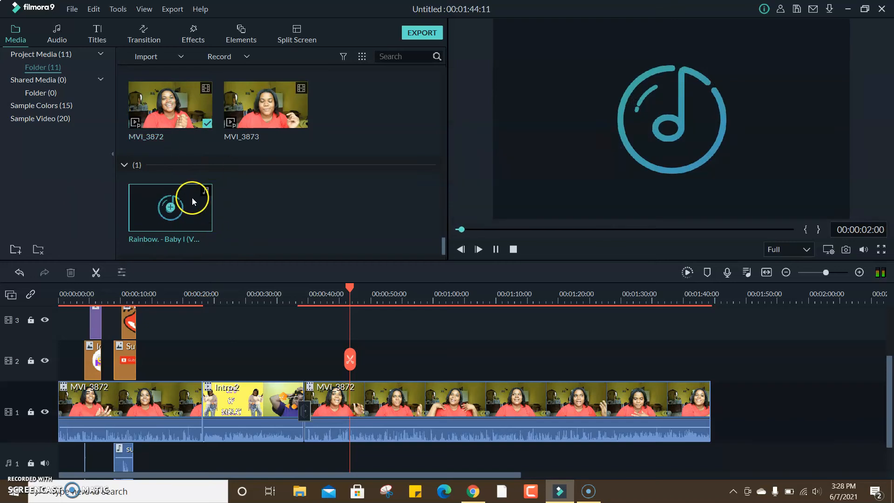
{"action": "left_click", "coordinate": [496, 249]}
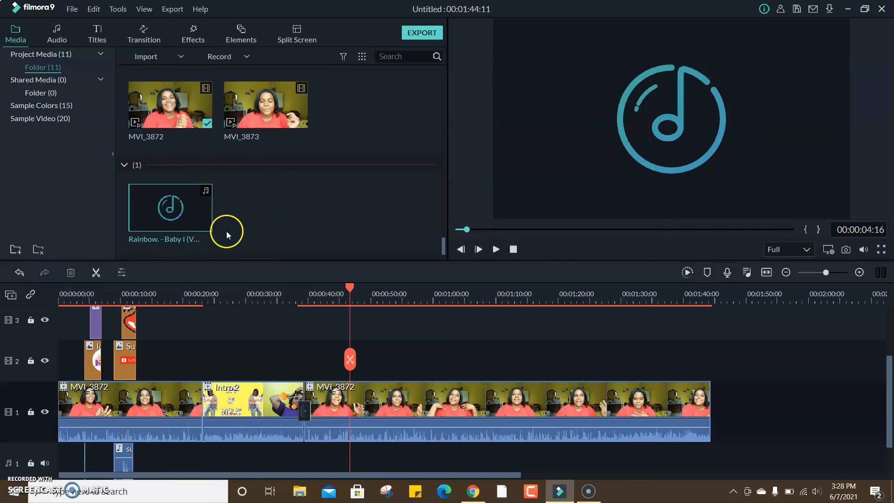
- Try placing "Rainbow. - Baby I" on audio track 1 at 00:00:46:16, shift it to 00:00:37:05, and delete it
{"action": "left_click_drag", "start_coordinate": [208, 220], "coordinate": [351, 450]}
{"action": "left_click", "coordinate": [375, 425]}
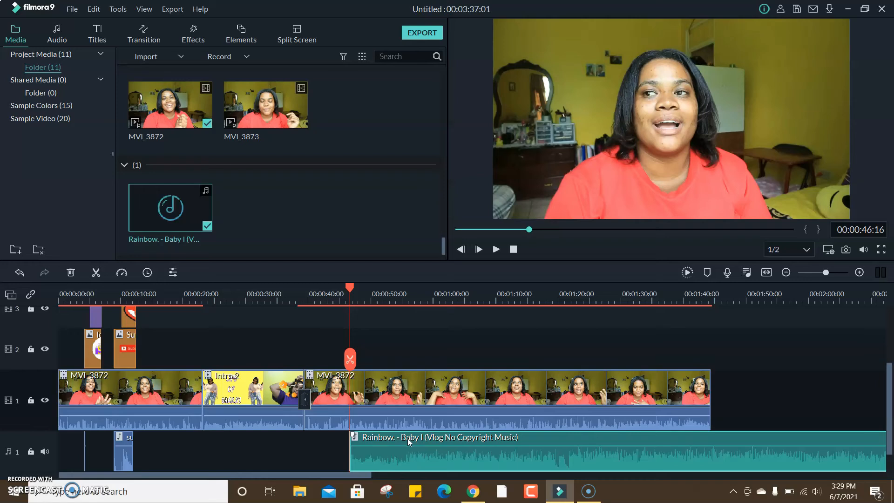
{"action": "left_click_drag", "start_coordinate": [407, 437], "coordinate": [347, 439]}
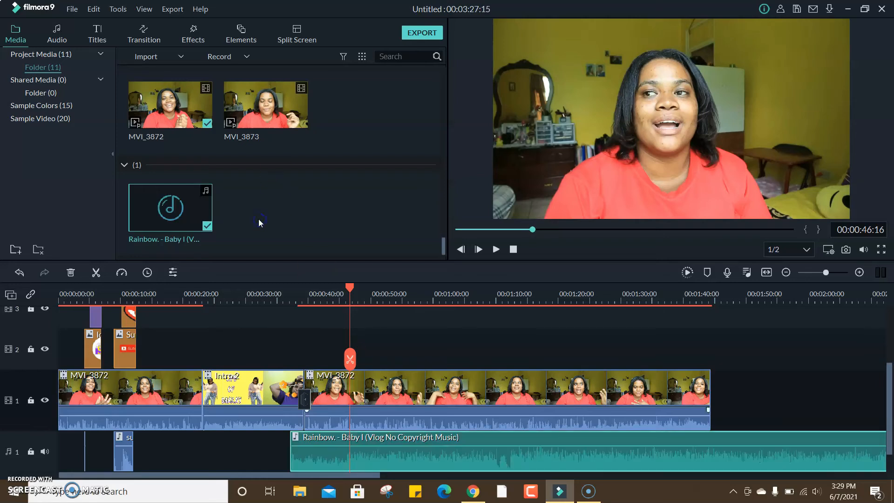
{"action": "key", "text": "Delete"}
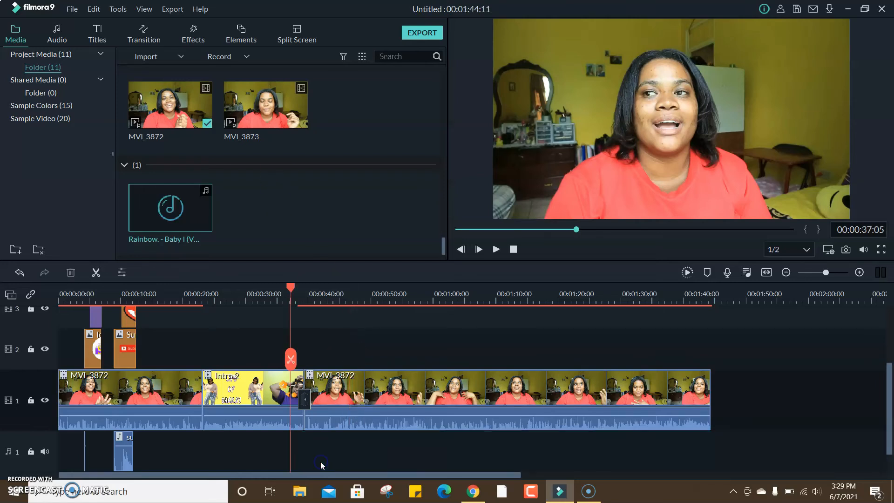
- Remove the Cube transition between Intro 2 and the MVI_3872 clip after it
{"action": "left_click", "coordinate": [307, 400]}
{"action": "left_click", "coordinate": [264, 470]}
{"action": "left_click", "coordinate": [185, 377]}
{"action": "left_click", "coordinate": [309, 426]}
{"action": "left_click", "coordinate": [277, 468]}
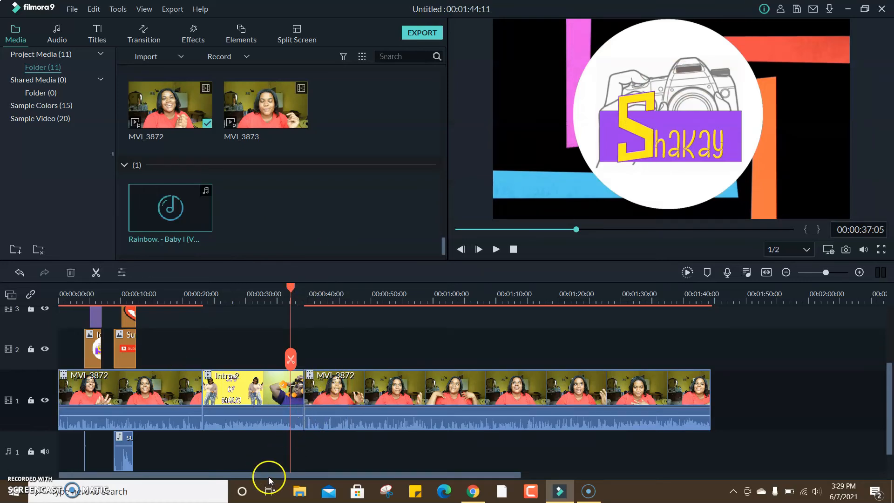
- Open the settings of the logo-maker clip on track 2 and close them without changing anything
{"action": "left_click_drag", "start_coordinate": [132, 296], "coordinate": [456, 295]}
{"action": "left_click_drag", "start_coordinate": [274, 475], "coordinate": [270, 410]}
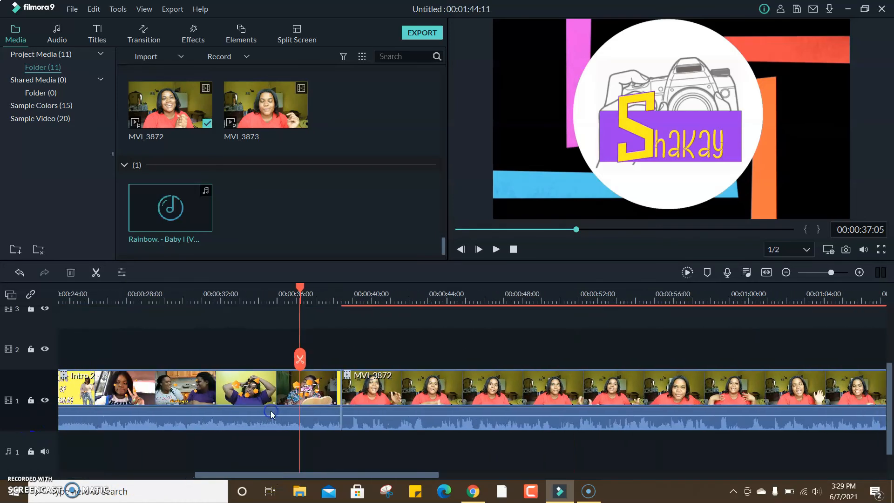
{"action": "left_click", "coordinate": [407, 375]}
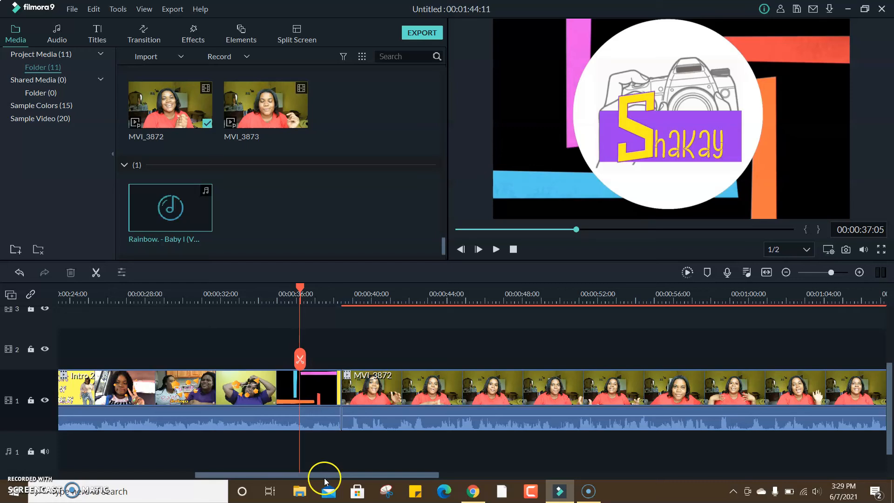
{"action": "left_click_drag", "start_coordinate": [319, 476], "coordinate": [183, 476]}
{"action": "double_click", "coordinate": [143, 350]}
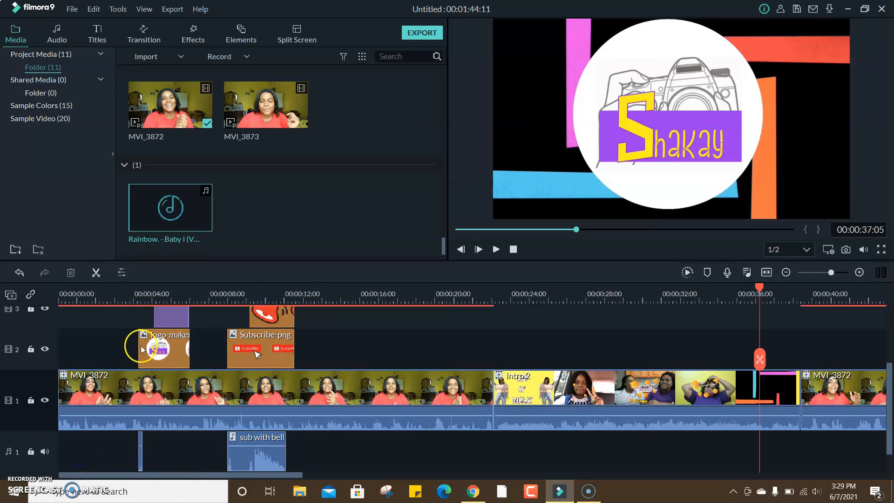
{"action": "left_click", "coordinate": [441, 209]}
{"action": "left_click", "coordinate": [412, 246]}
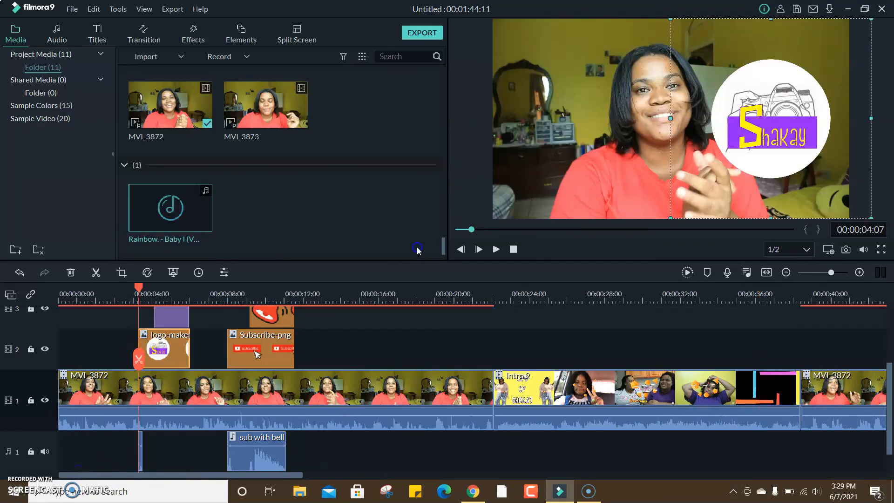
- Browse the project media and the Sample Colors in the media library
{"action": "left_click", "coordinate": [110, 50]}
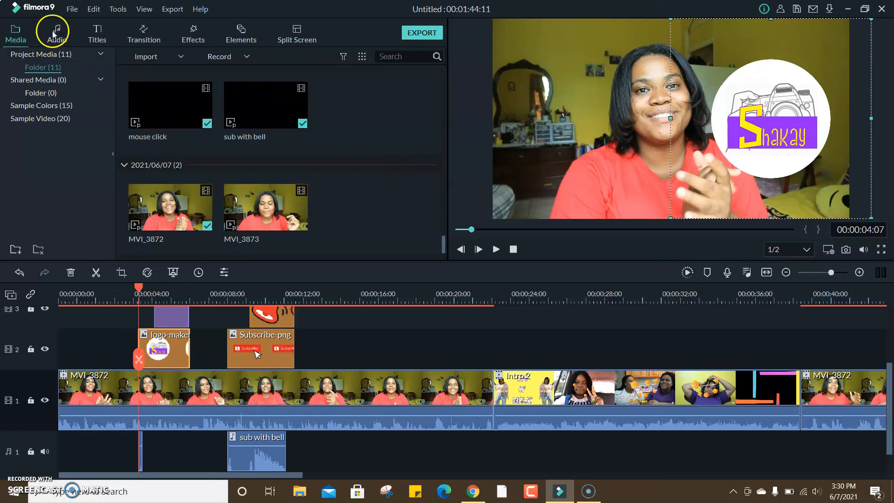
{"action": "left_click", "coordinate": [53, 57]}
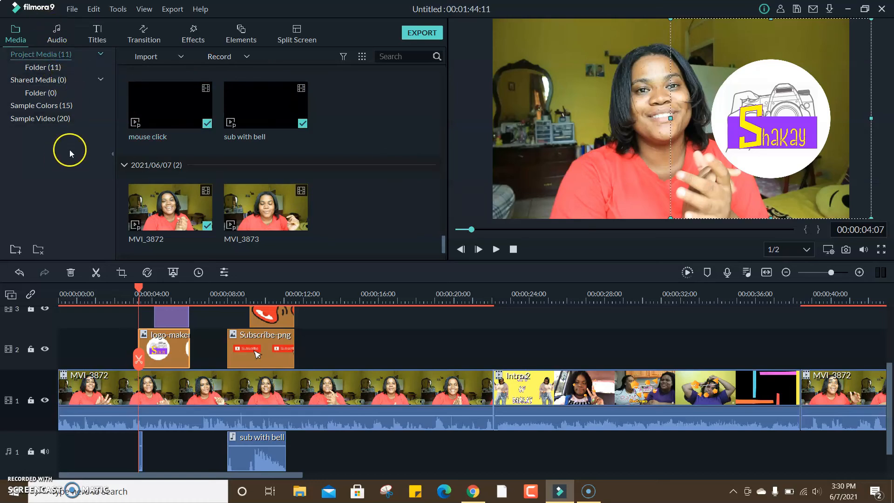
{"action": "left_click", "coordinate": [76, 106]}
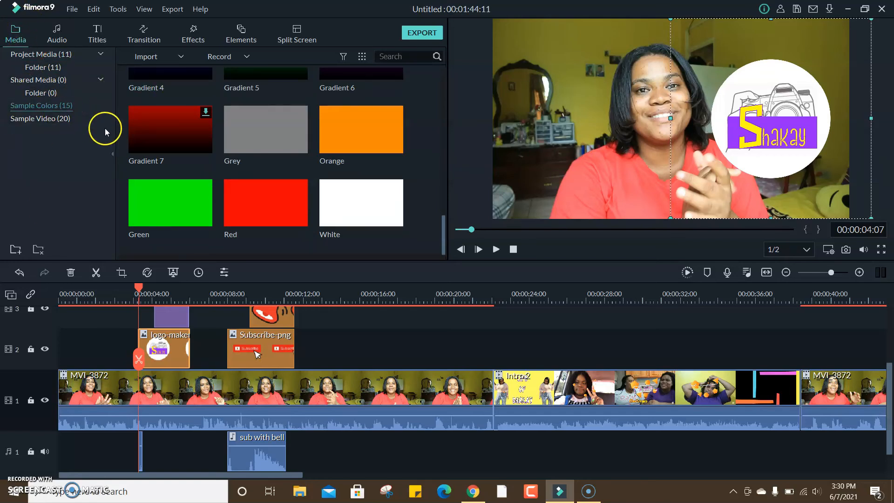
- Try inserting the Orange sample color on track 1 between the MVI_3872 clip and Intro 2, and view its image settings
{"action": "left_click_drag", "start_coordinate": [348, 132], "coordinate": [499, 388]}
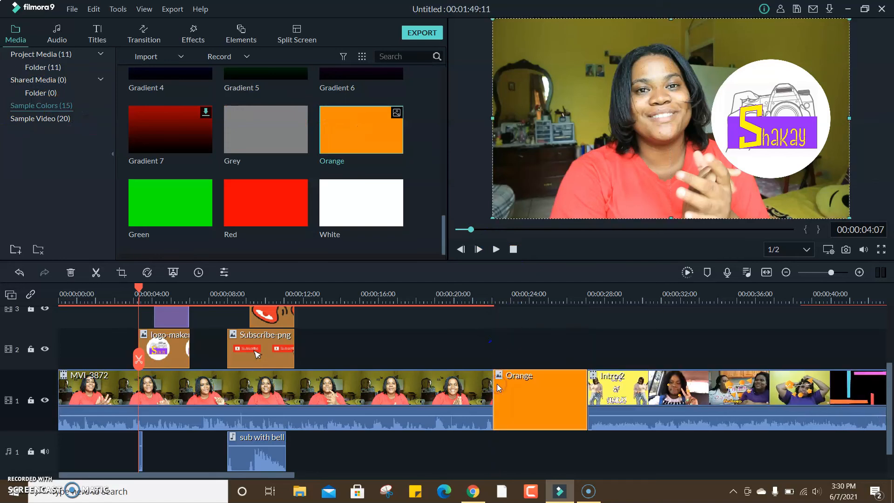
{"action": "double_click", "coordinate": [503, 390]}
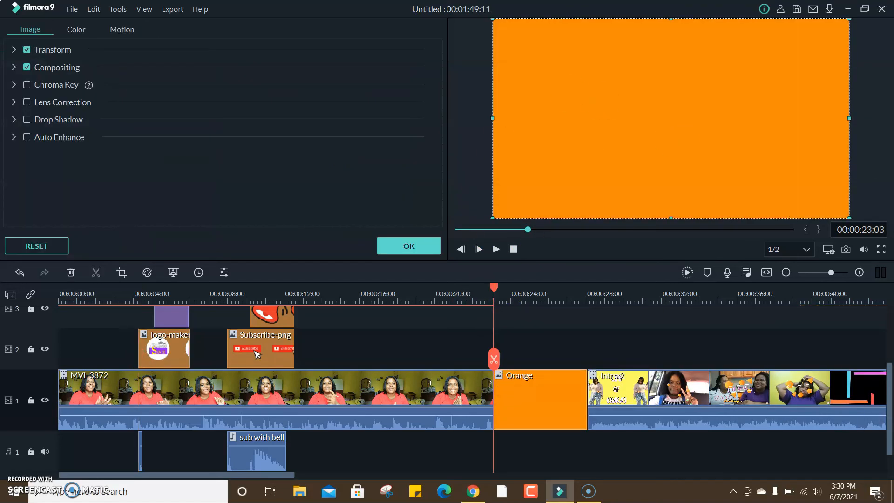
{"action": "left_click", "coordinate": [408, 246]}
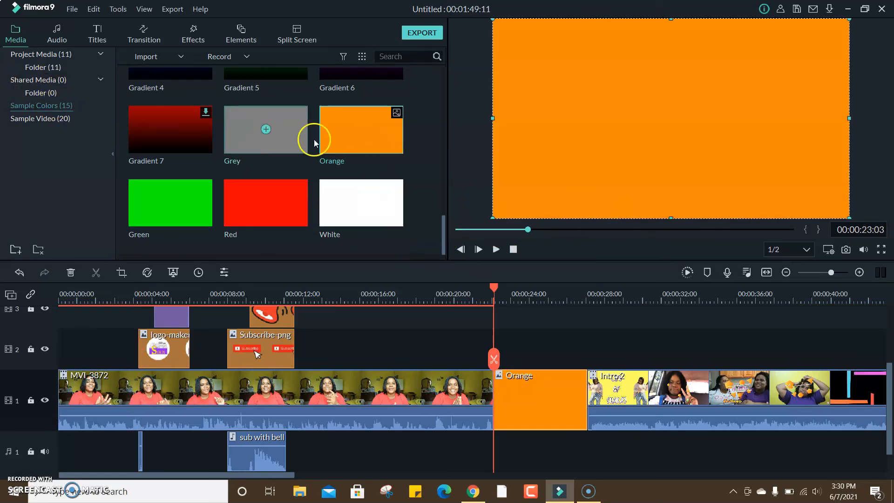
- Browse the Sample Video collection in the media library and preview the Countdown 5 clip
{"action": "left_click", "coordinate": [64, 119]}
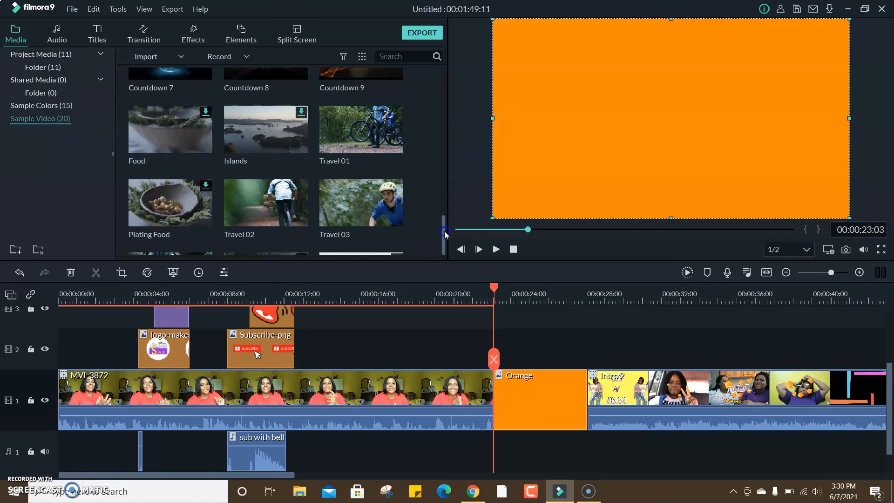
{"action": "left_click_drag", "start_coordinate": [444, 230], "coordinate": [438, 78]}
{"action": "left_click", "coordinate": [300, 189]}
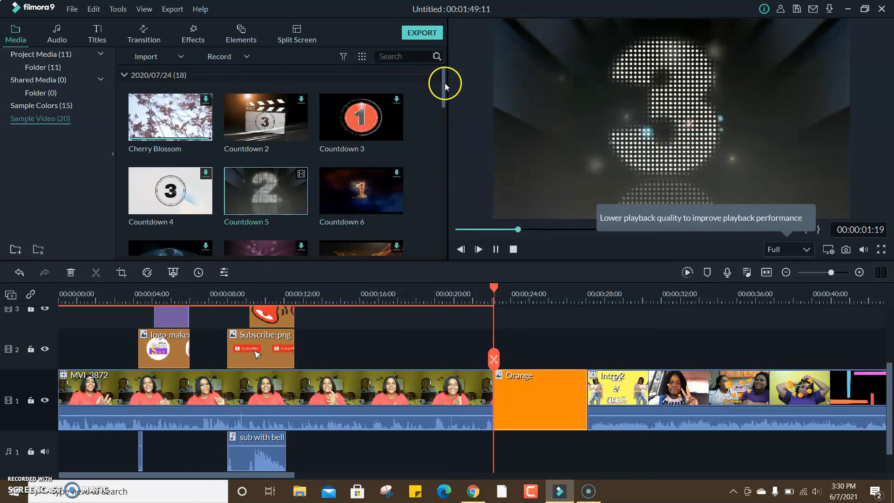
{"action": "scroll", "coordinate": [445, 83], "scroll_direction": "down", "scroll_amount": 1}
{"action": "scroll", "coordinate": [440, 96], "scroll_direction": "down", "scroll_amount": 3}
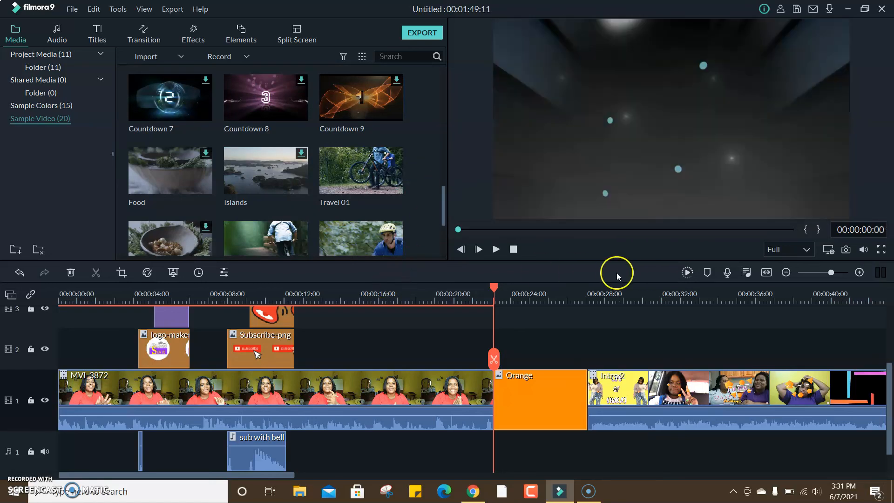
- Delete the Orange color clip between the MVI_3872 clip and Intro 2 on track 1
{"action": "left_click", "coordinate": [541, 414]}
{"action": "key", "text": "Delete"}
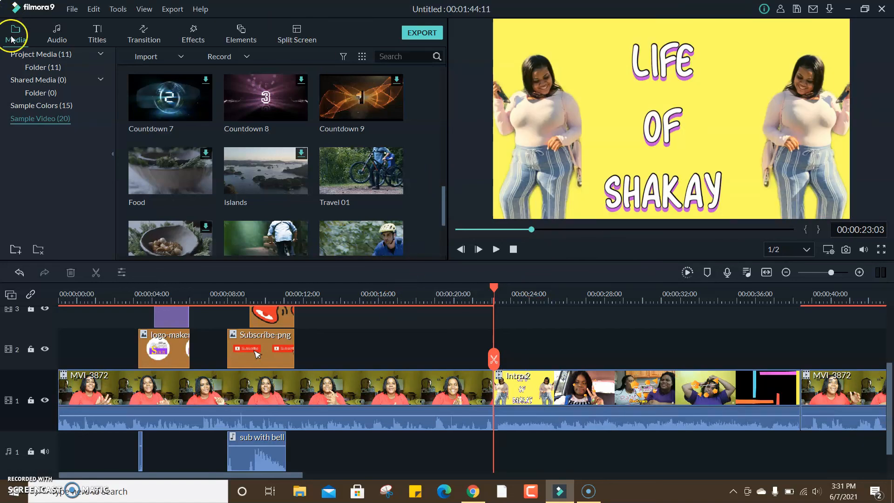
- Show the custom title presets and move the playhead to 00:00:10:01, over the Subscribe graphic
{"action": "left_click", "coordinate": [72, 10]}
{"action": "left_click", "coordinate": [72, 10]}
{"action": "left_click", "coordinate": [96, 35]}
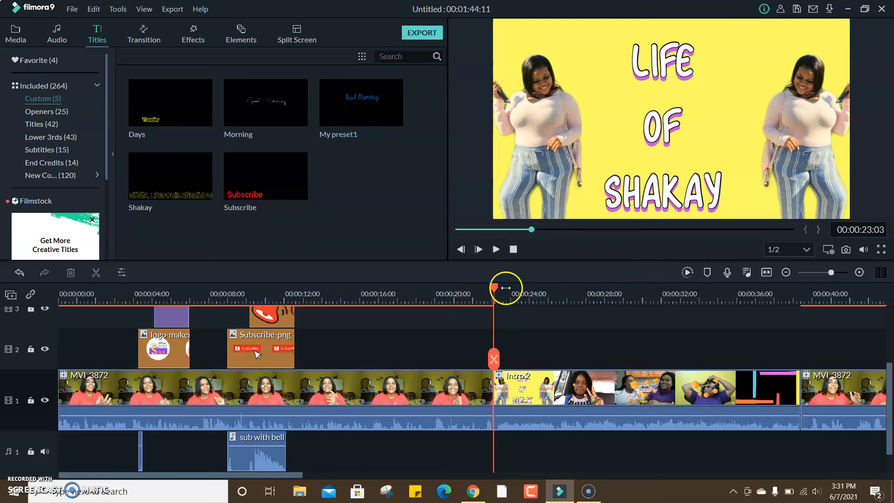
{"action": "left_click_drag", "start_coordinate": [498, 289], "coordinate": [250, 315]}
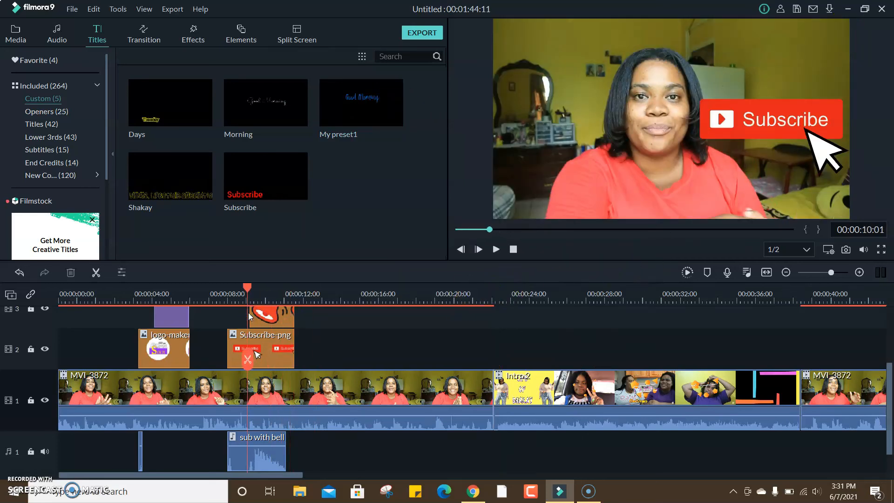